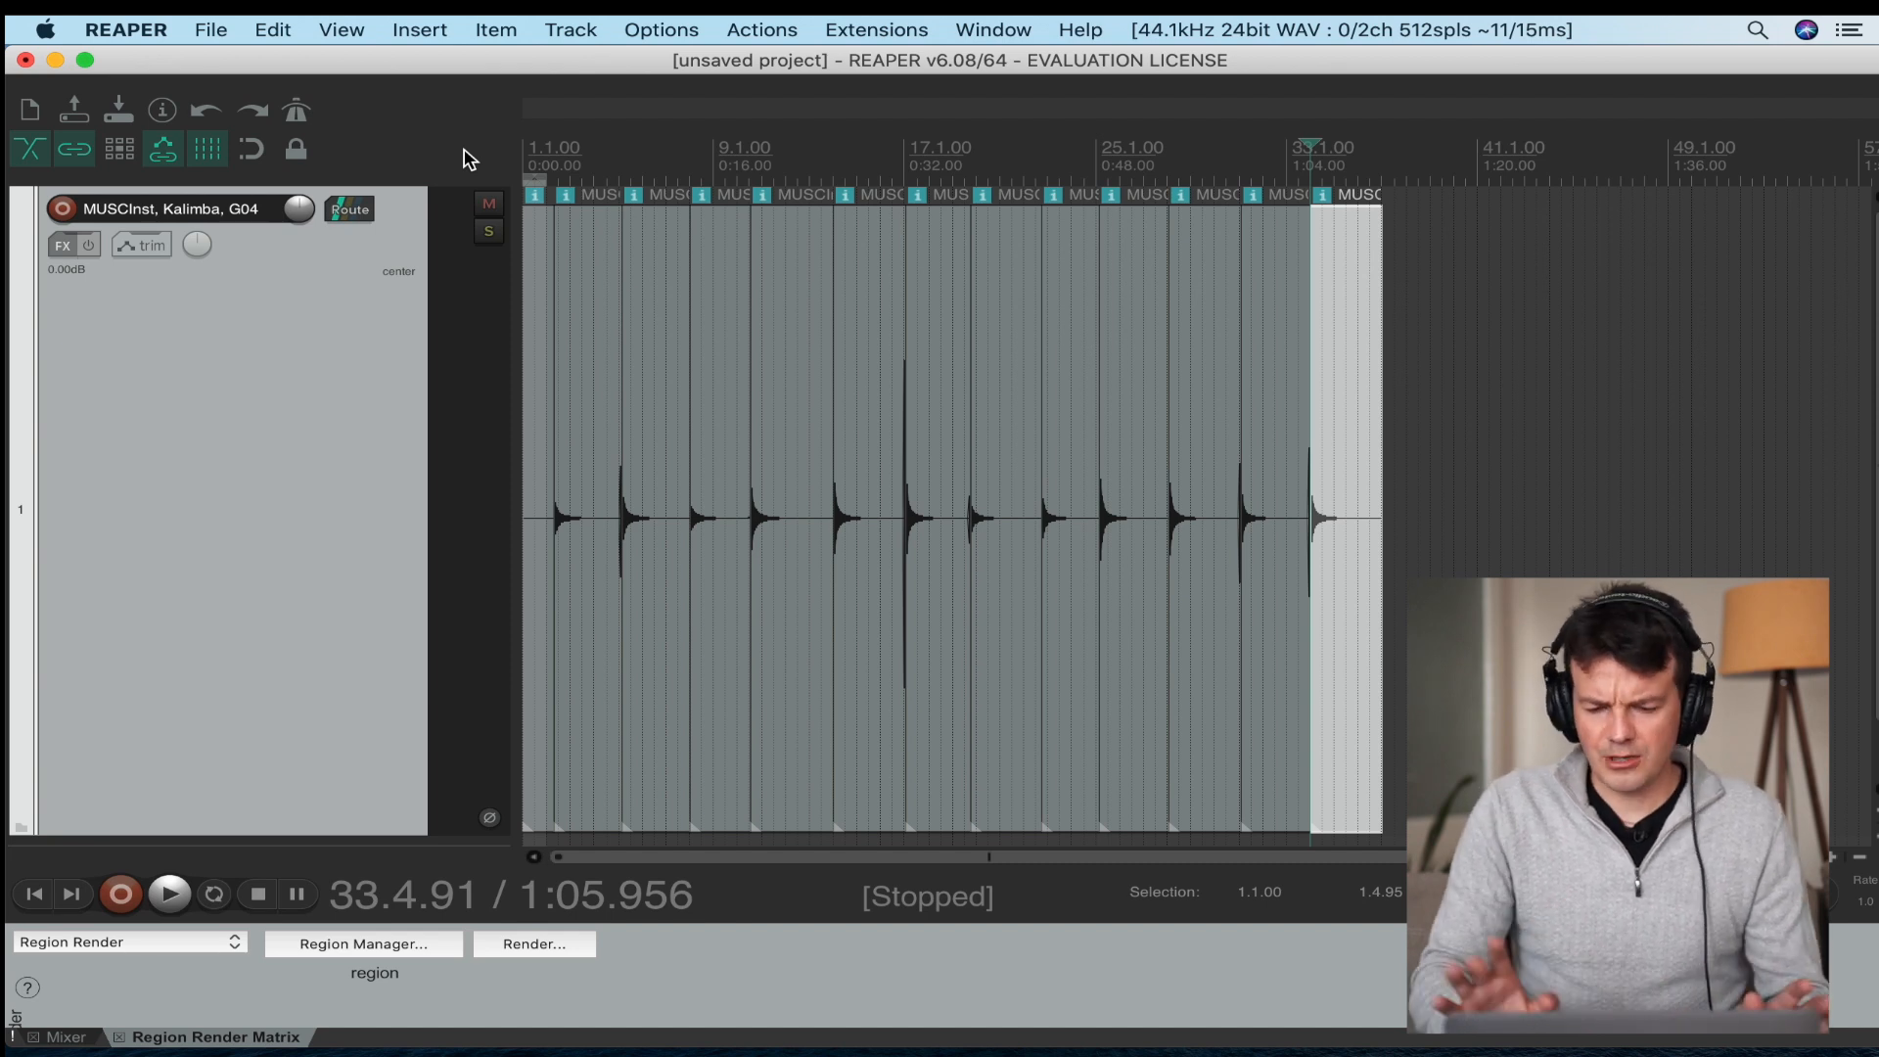
Add the other full kalimba note items to the selected last one, leaving out the short leading item.
{"action": "left_click", "coordinate": [1264, 316], "text": "super"}
{"action": "left_click", "coordinate": [1201, 316], "text": "super"}
{"action": "left_click", "coordinate": [1135, 324], "text": "super"}
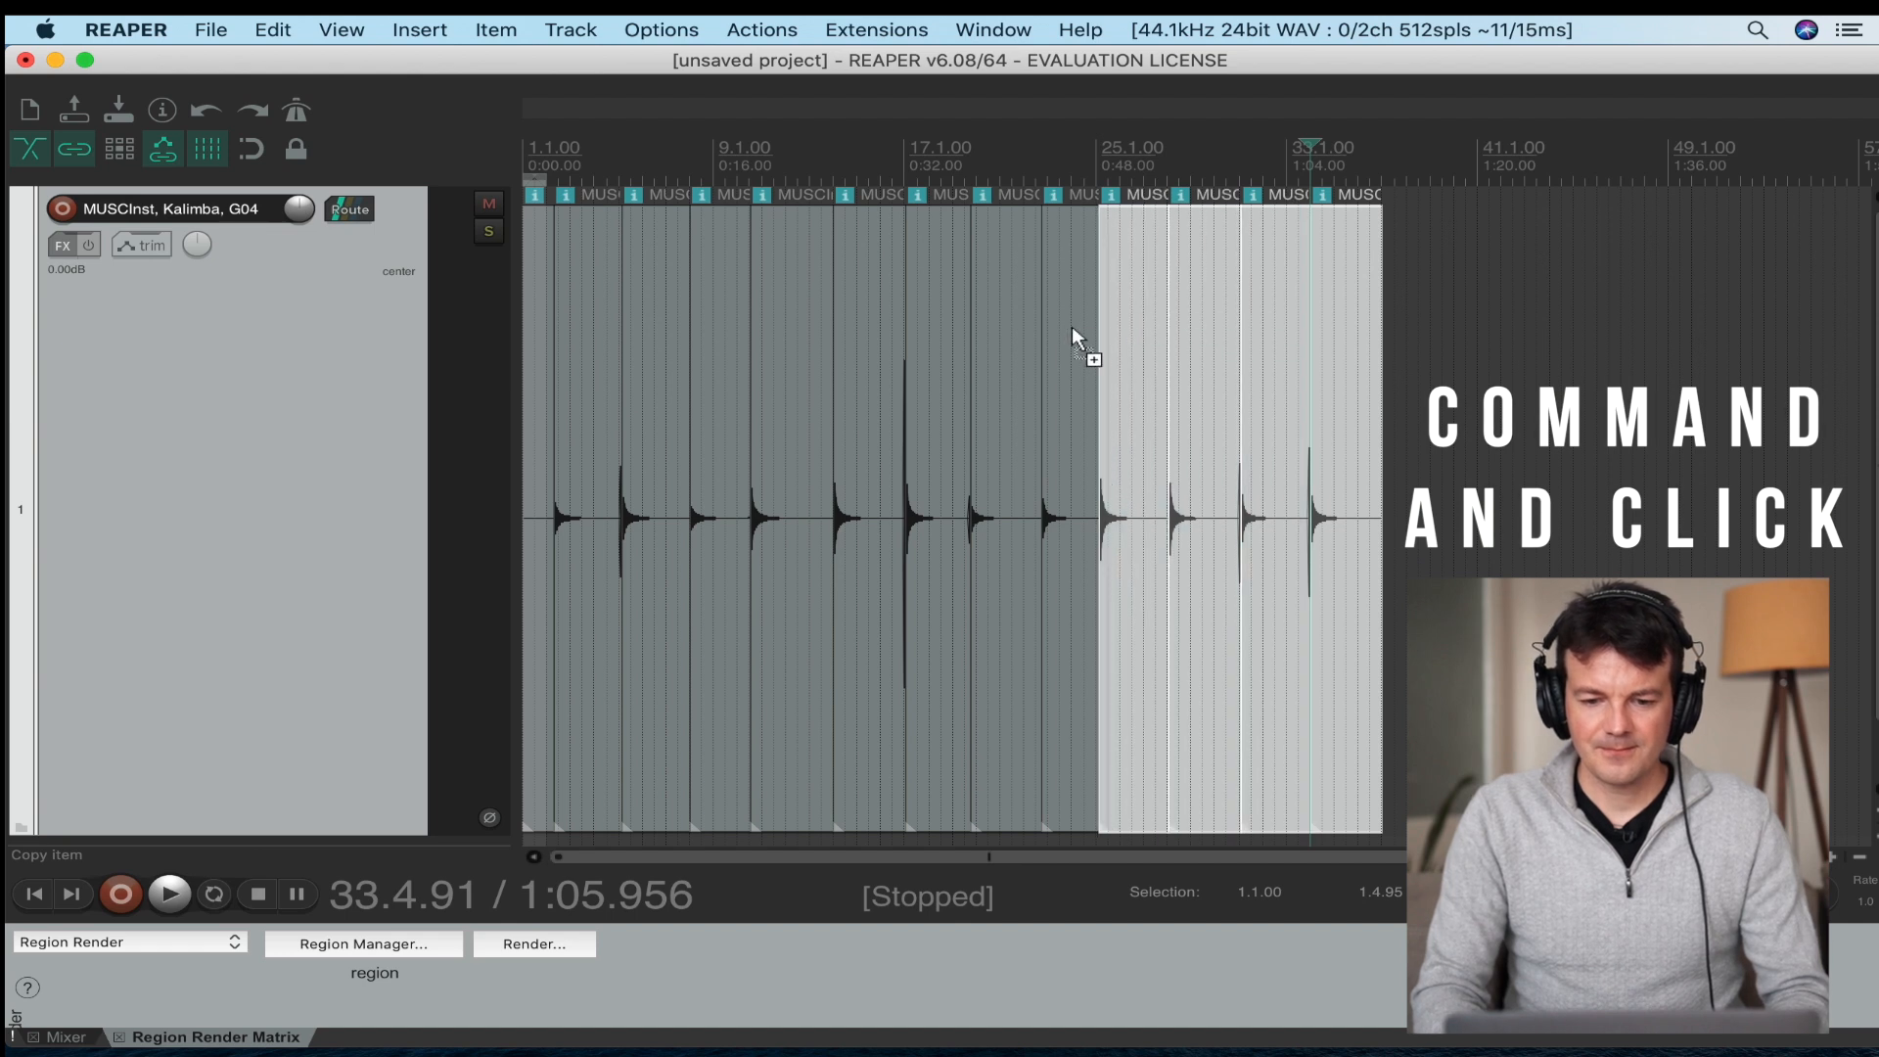
{"action": "left_click", "coordinate": [1072, 333], "text": "super"}
{"action": "left_click", "coordinate": [1008, 338], "text": "super"}
{"action": "left_click", "coordinate": [956, 345], "text": "super"}
{"action": "left_click", "coordinate": [880, 333], "text": "super"}
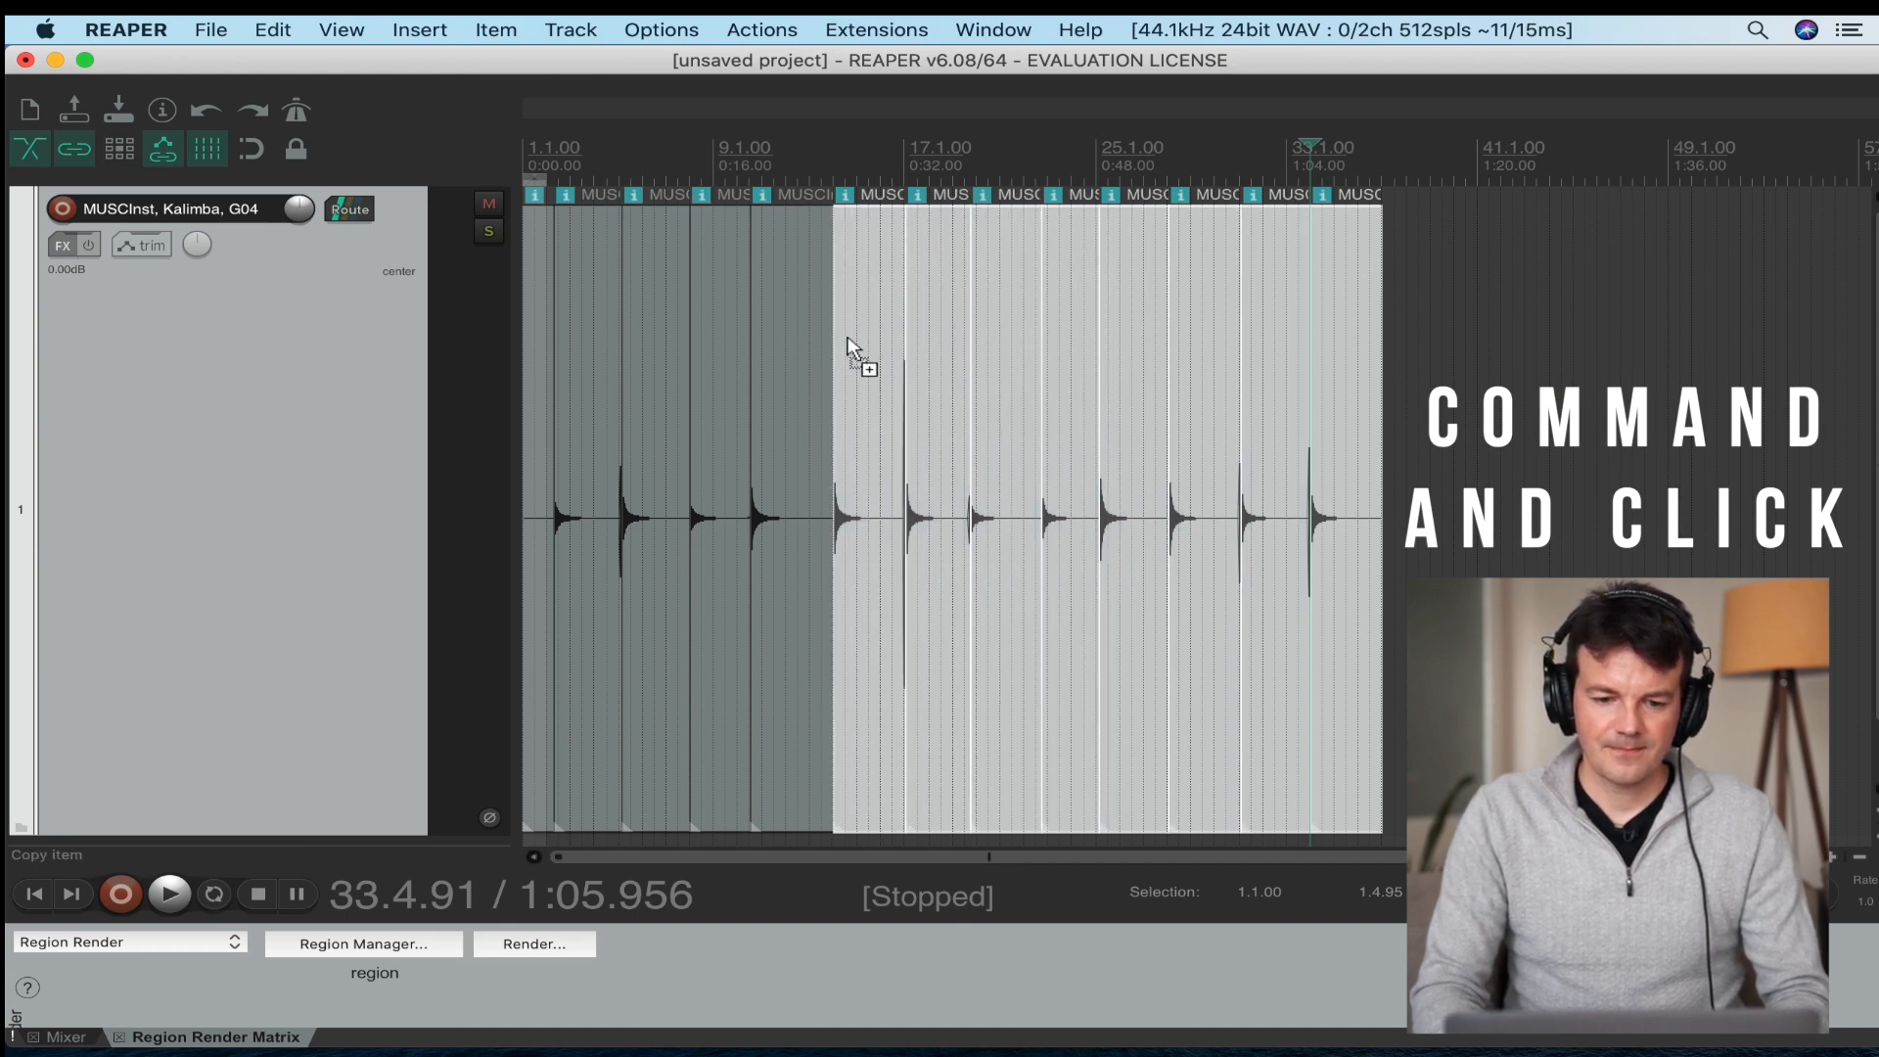
{"action": "left_click", "coordinate": [792, 347], "text": "super"}
{"action": "left_click", "coordinate": [714, 355], "text": "super"}
{"action": "left_click", "coordinate": [646, 363], "text": "super"}
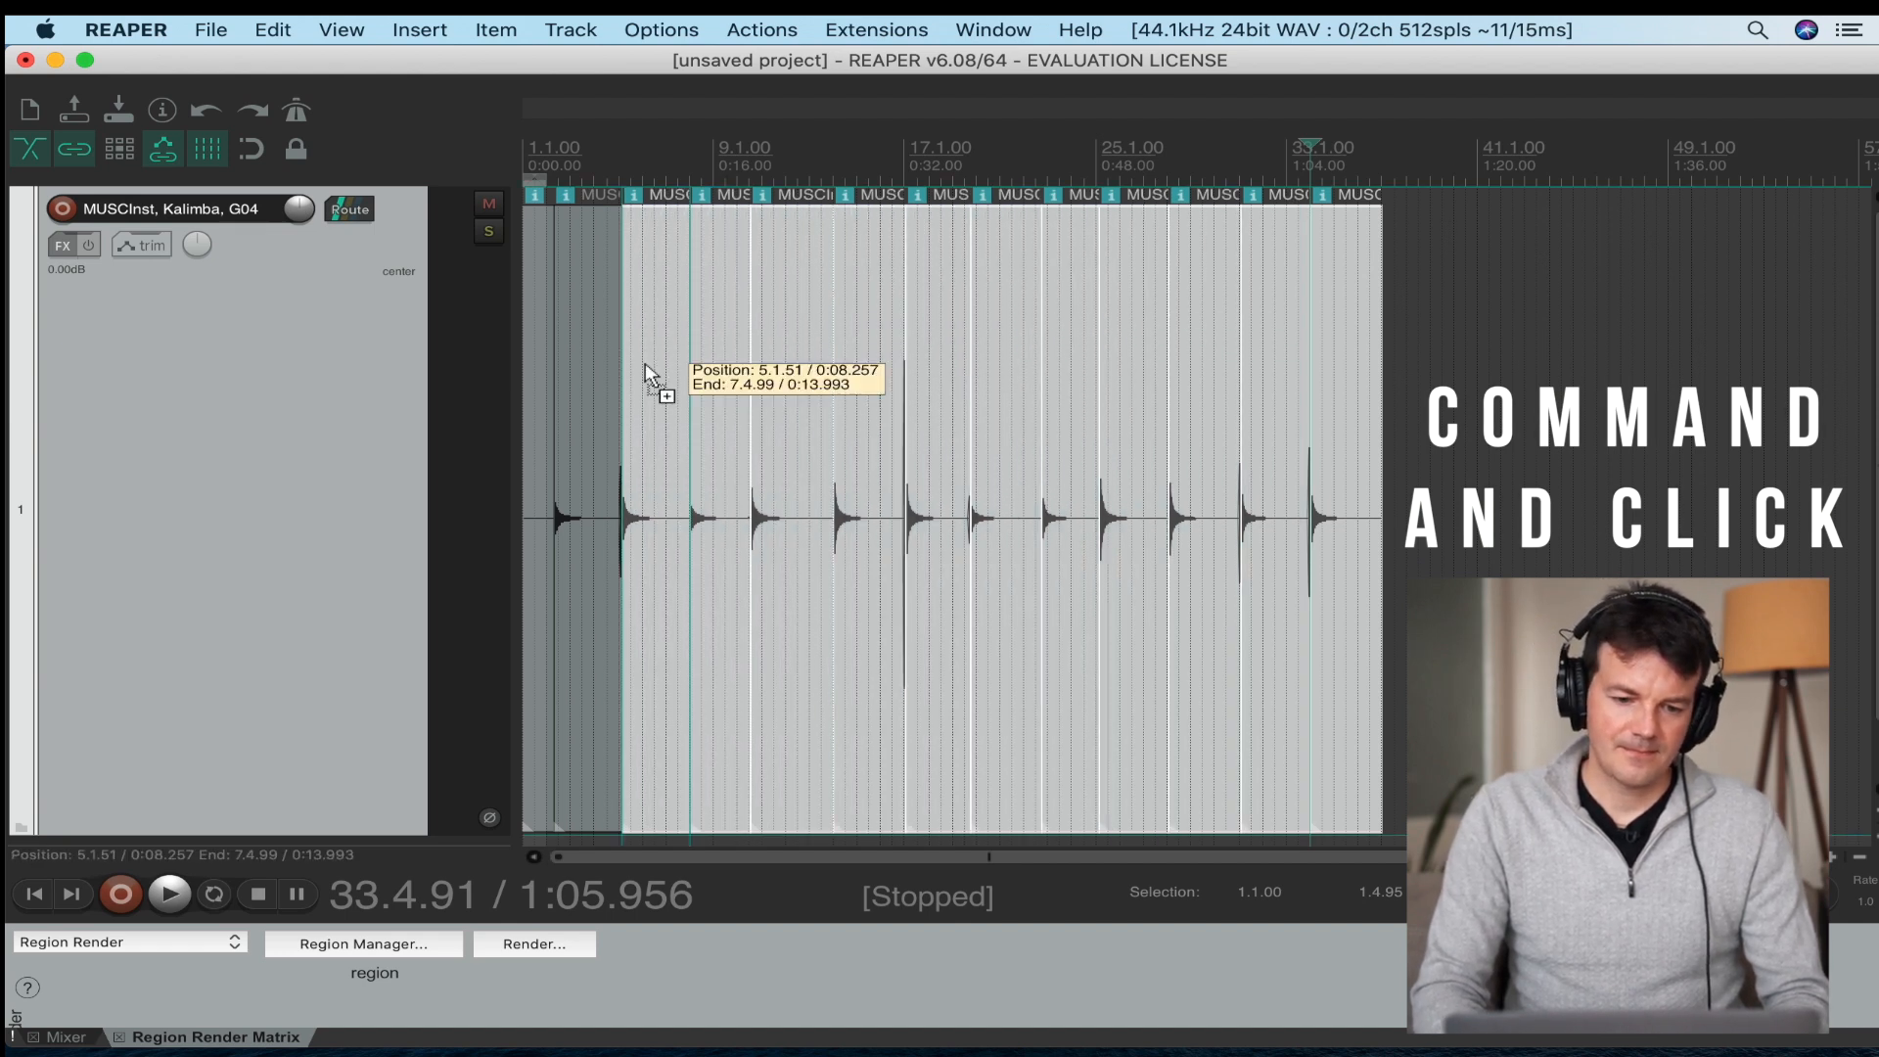
{"action": "left_click", "coordinate": [588, 375], "text": "super"}
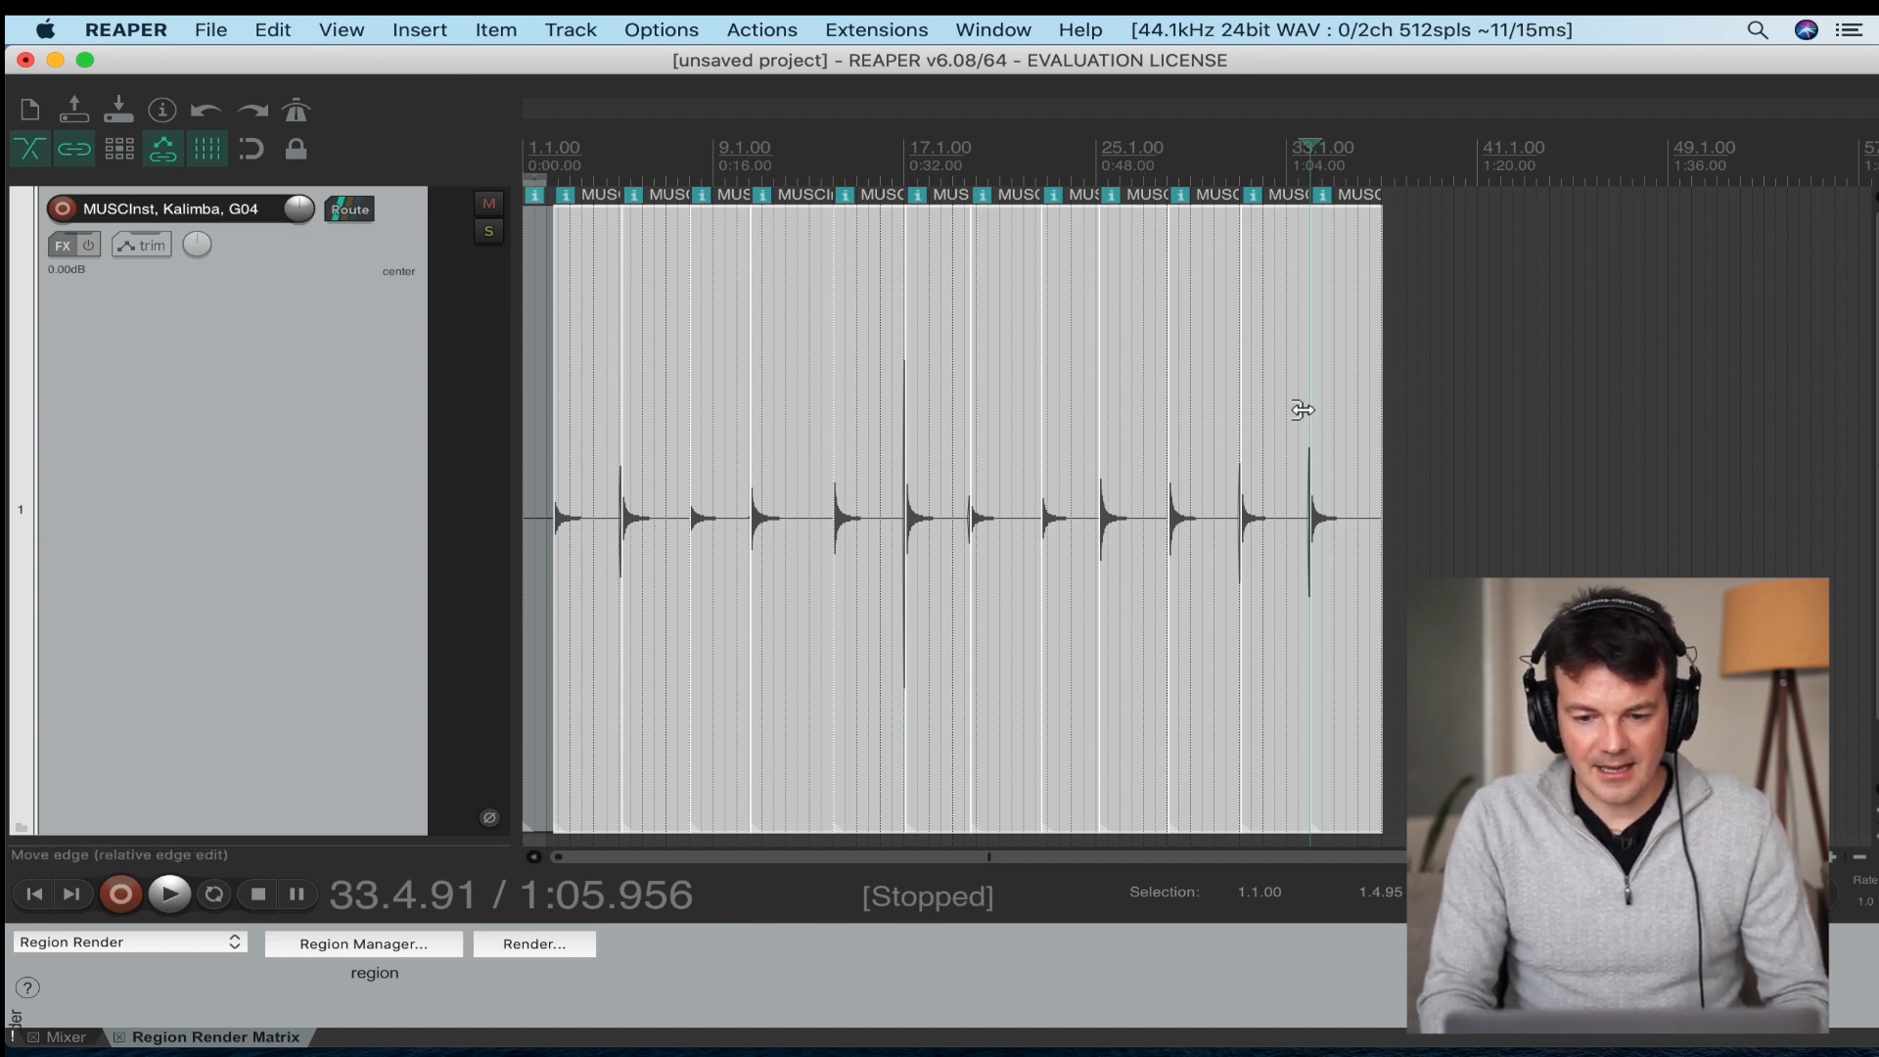
Trim the ends of all selected kalimba items slightly to leave gaps and add a short fade-out to each.
{"action": "mouse_move", "coordinate": [1302, 411]}
{"action": "left_mouse_down"}
{"action": "mouse_move", "coordinate": [1262, 411]}
{"action": "mouse_move", "coordinate": [1286, 413]}
{"action": "left_mouse_up"}
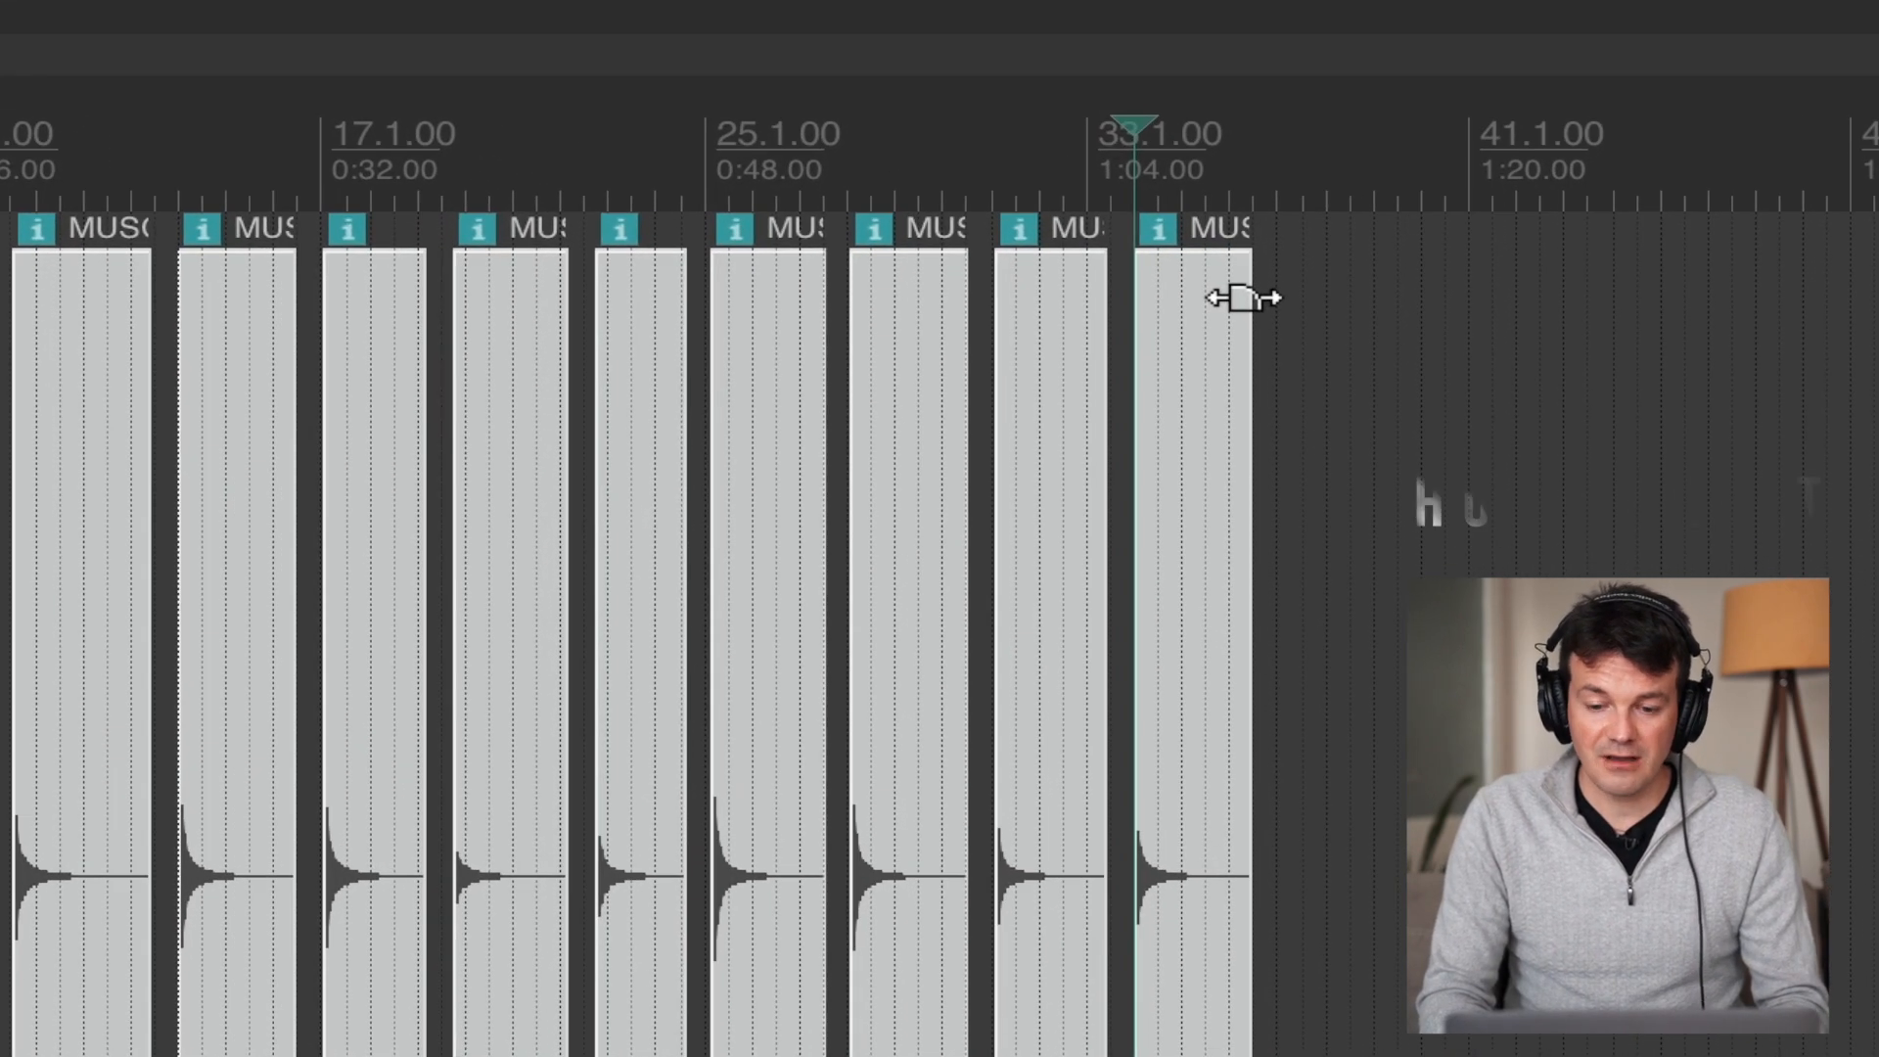
{"action": "left_click_drag", "start_coordinate": [1242, 298], "coordinate": [1205, 304]}
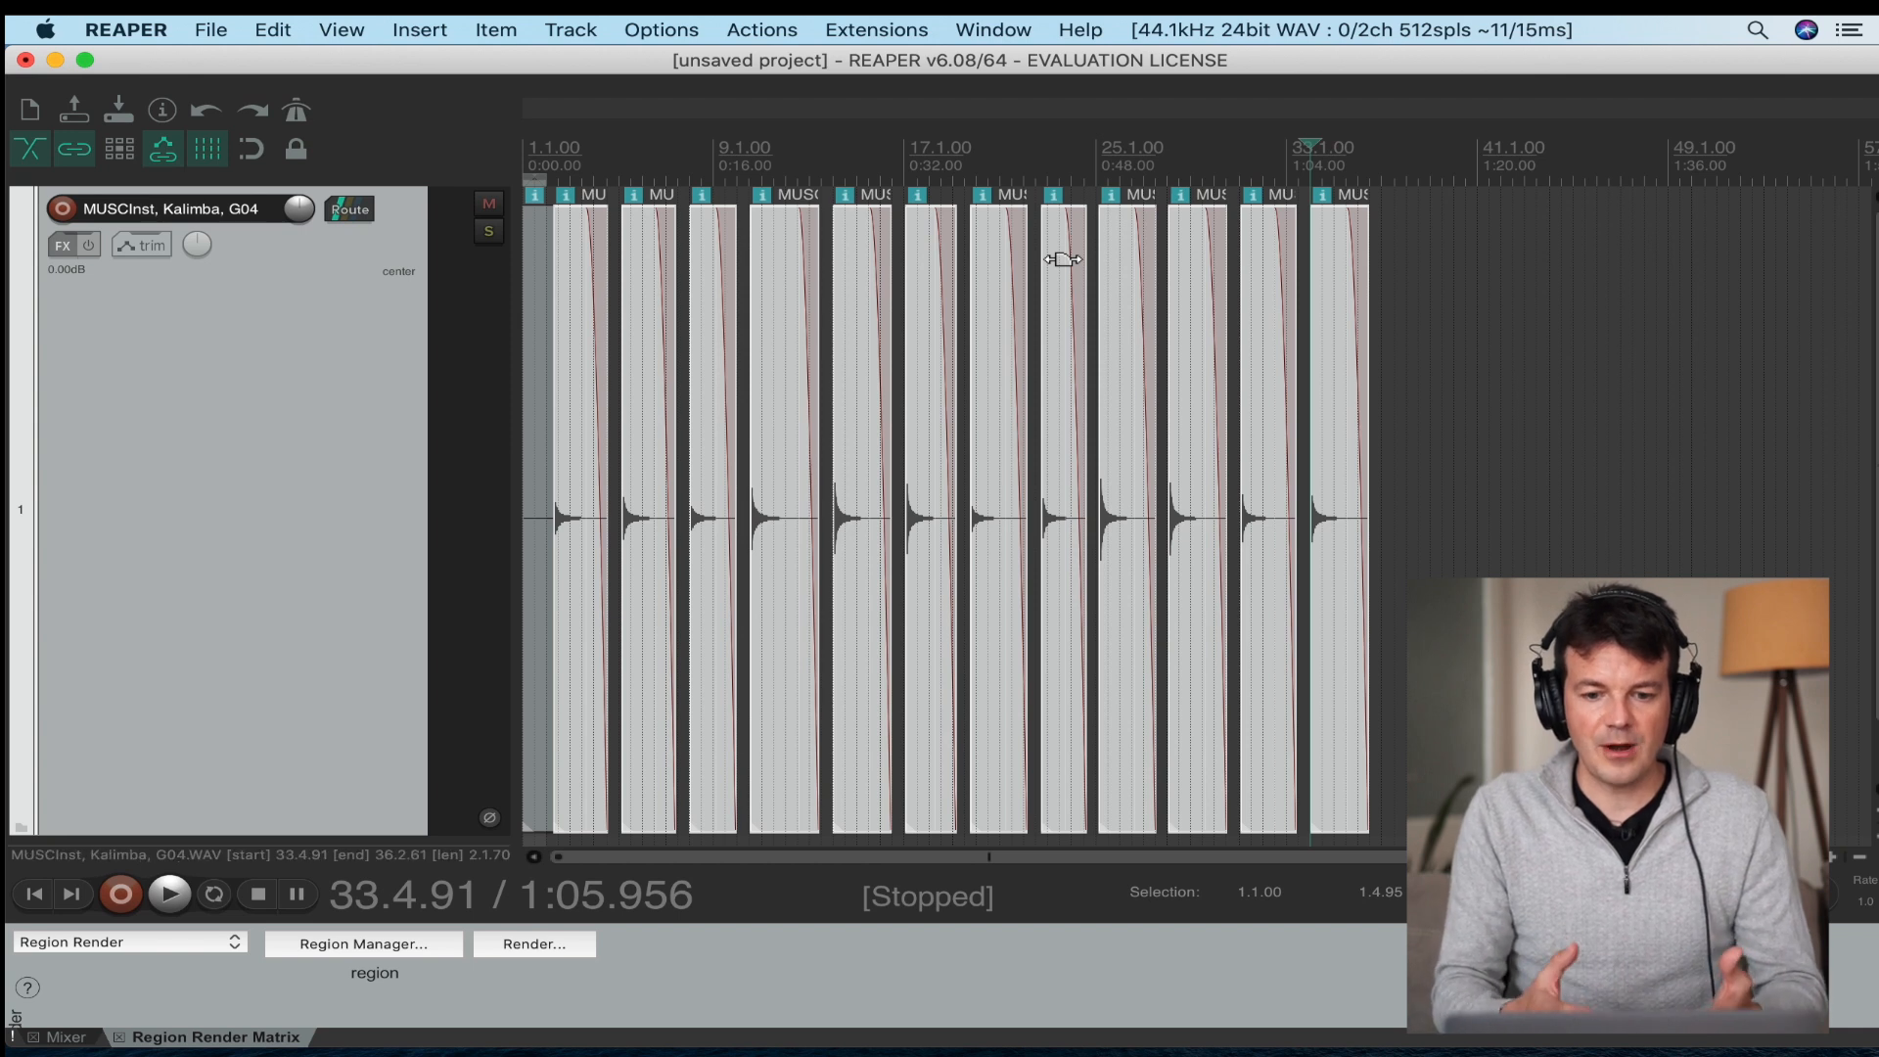
Find "insert region" among the actions and run "Markers: Insert separate regions for each selected item".
{"action": "left_click", "coordinate": [770, 28]}
{"action": "left_click", "coordinate": [775, 61]}
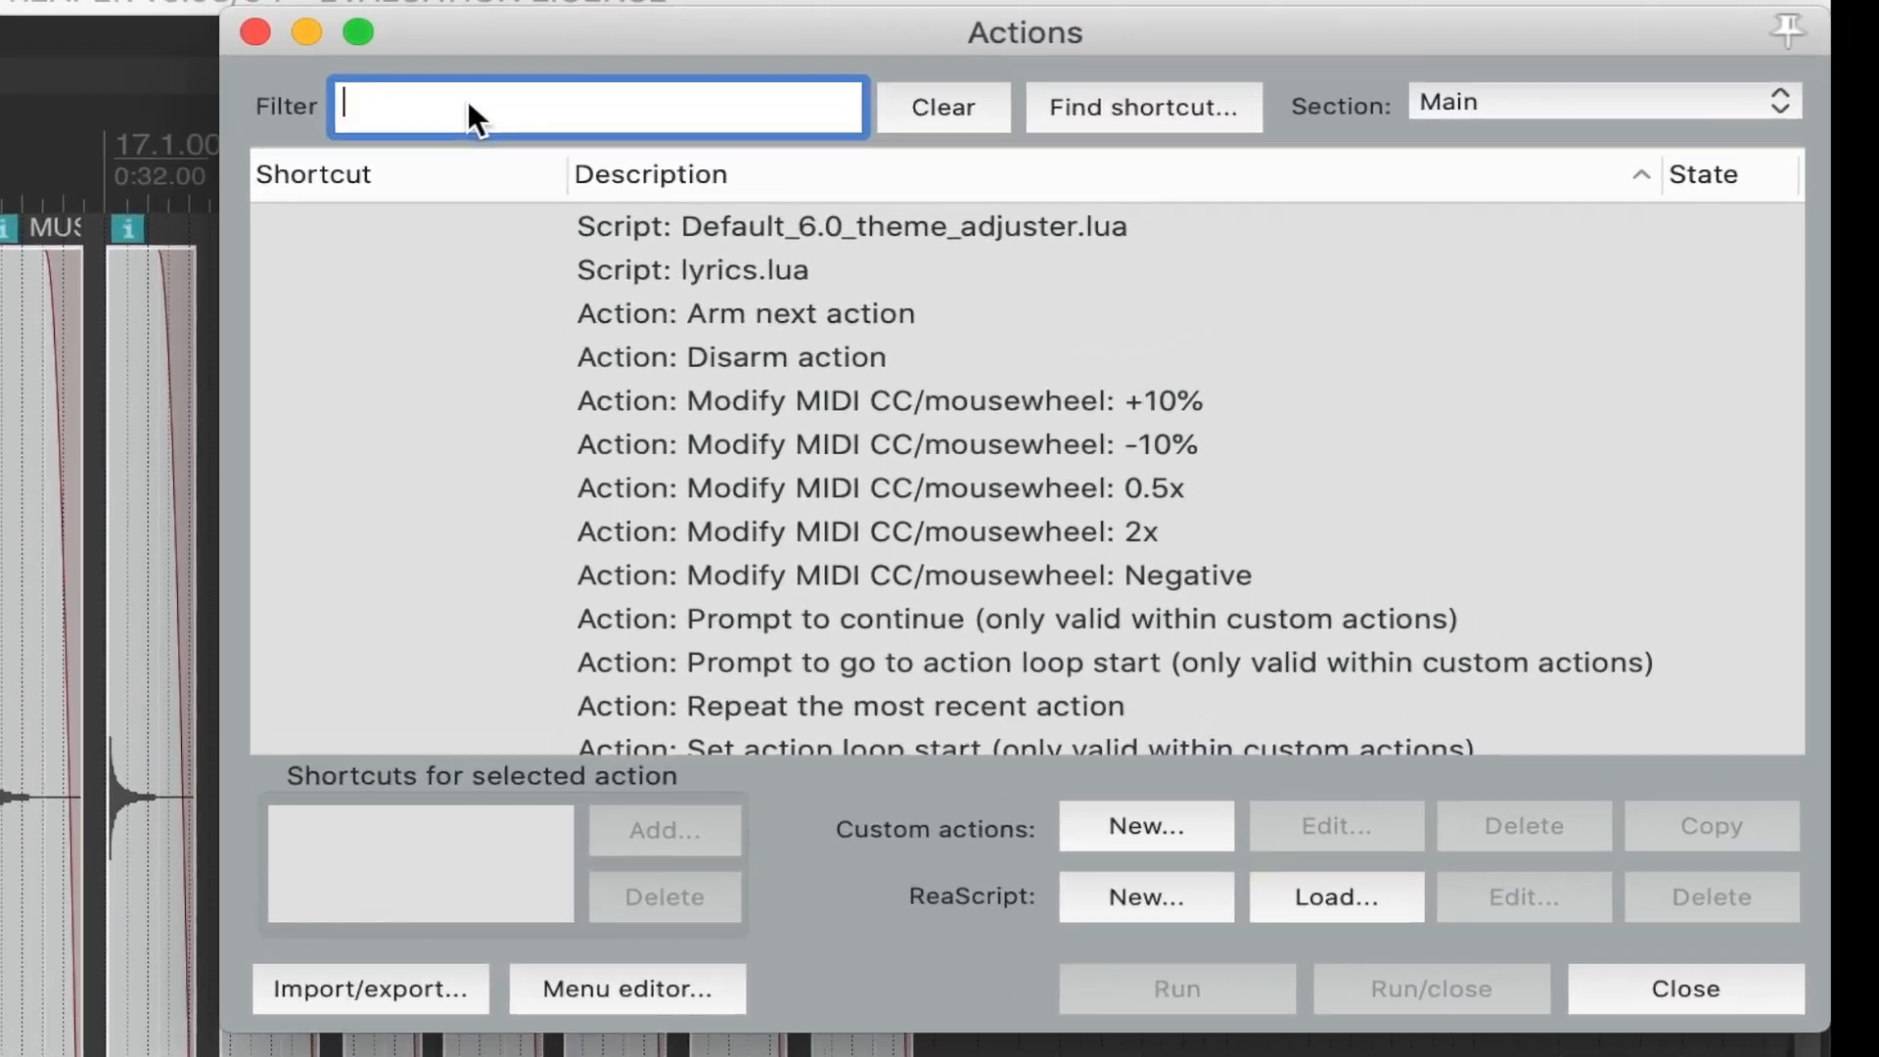
{"action": "type", "text": "inse"}
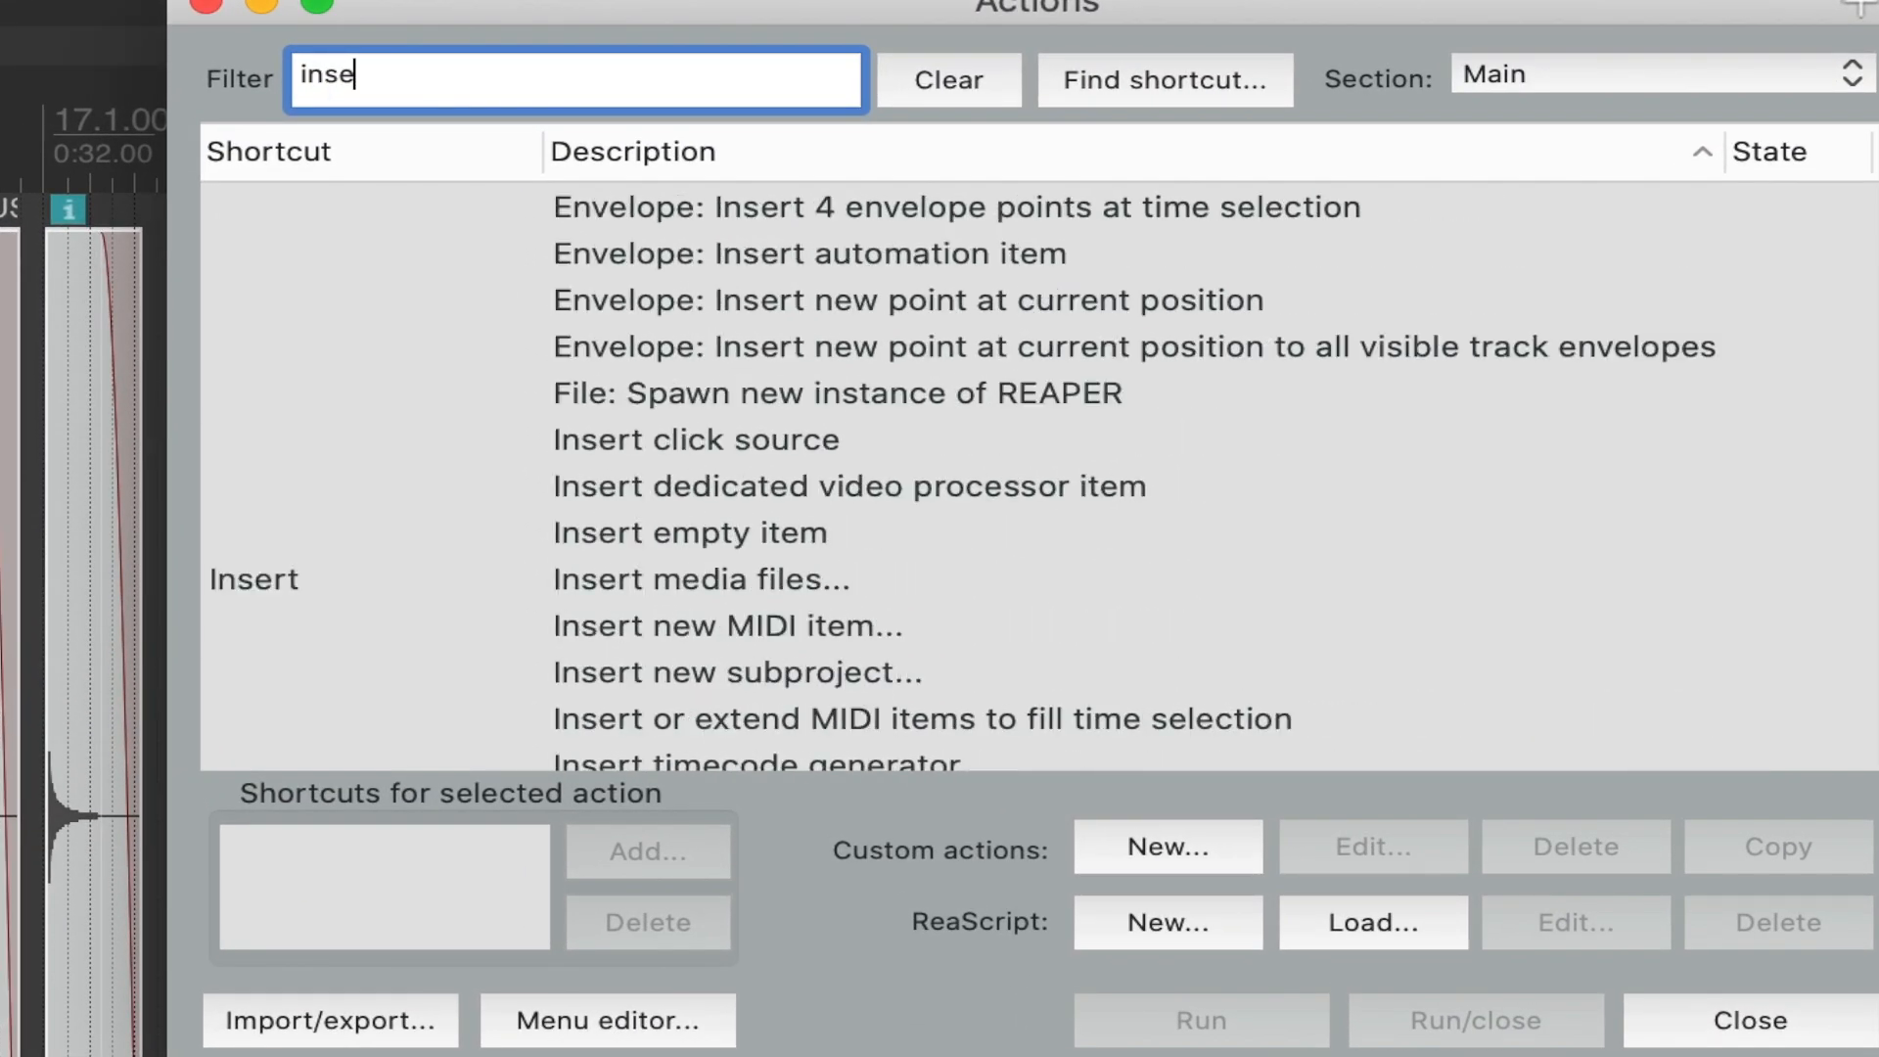
{"action": "type", "text": "rt region"}
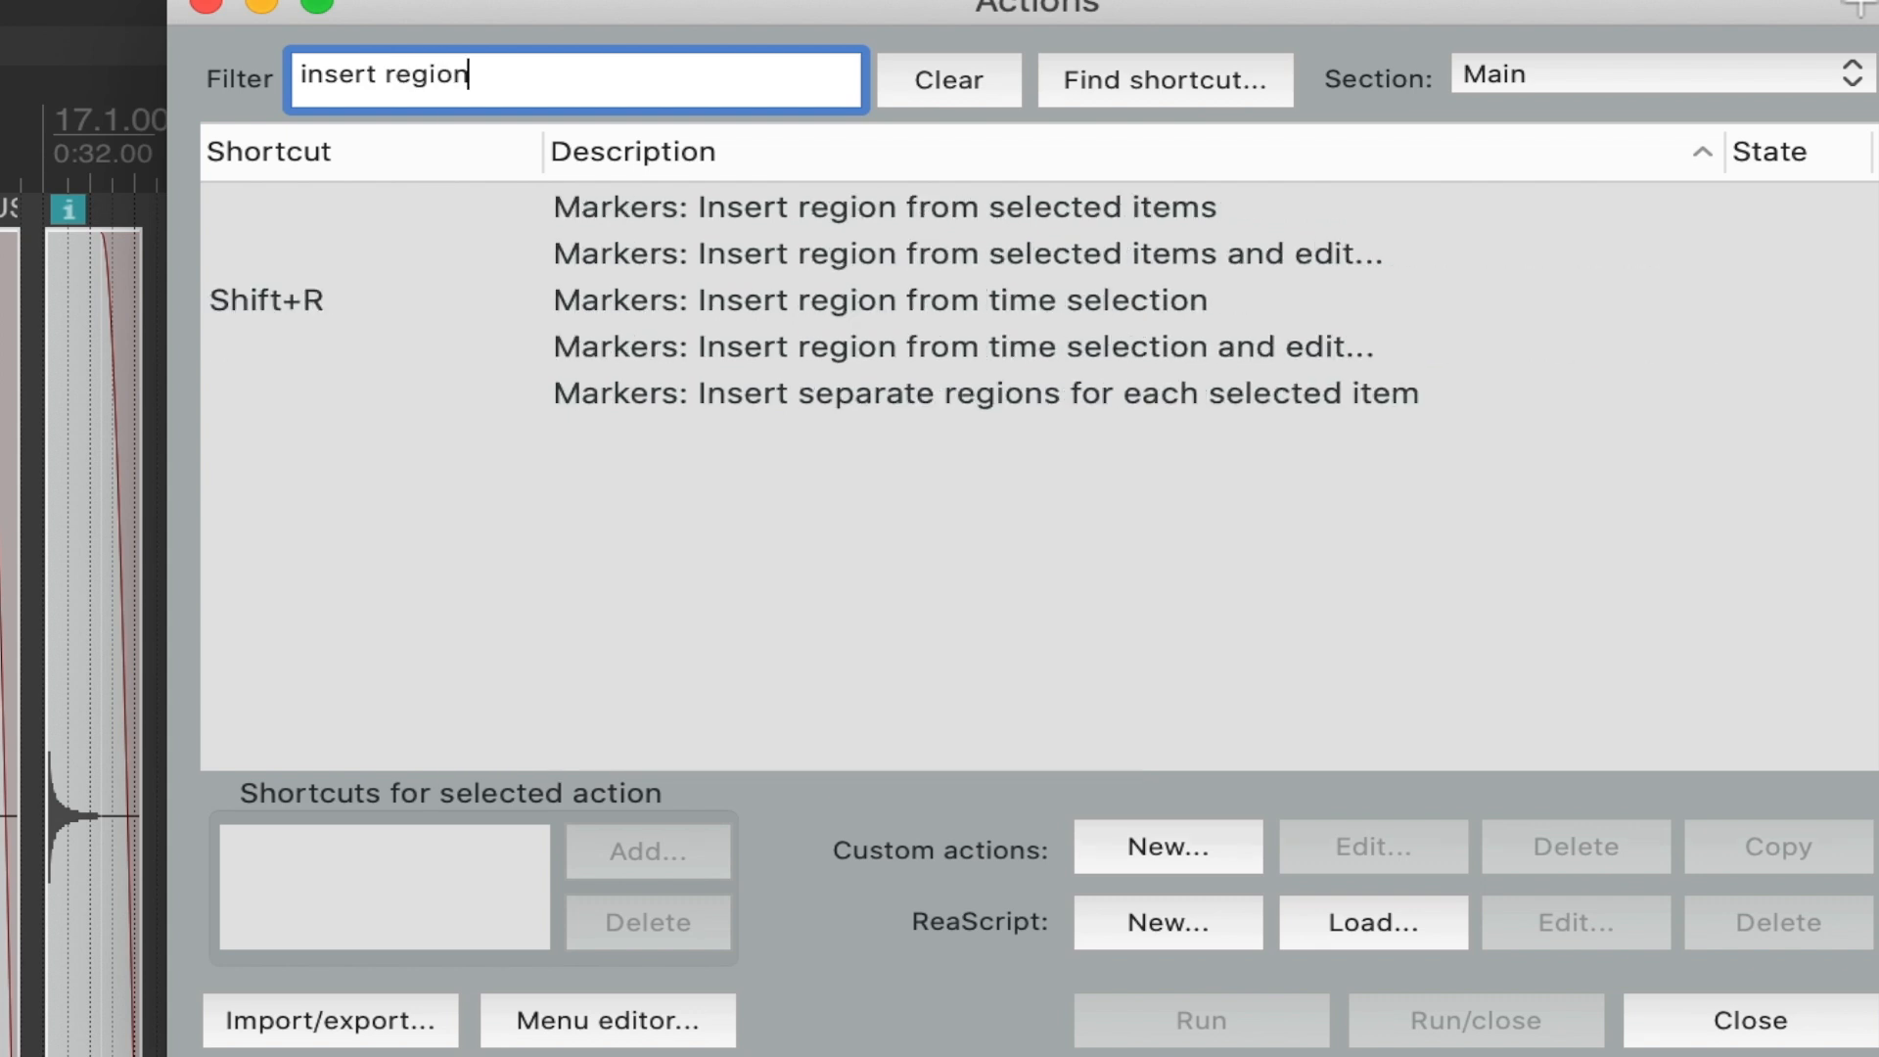
{"action": "left_click", "coordinate": [736, 383]}
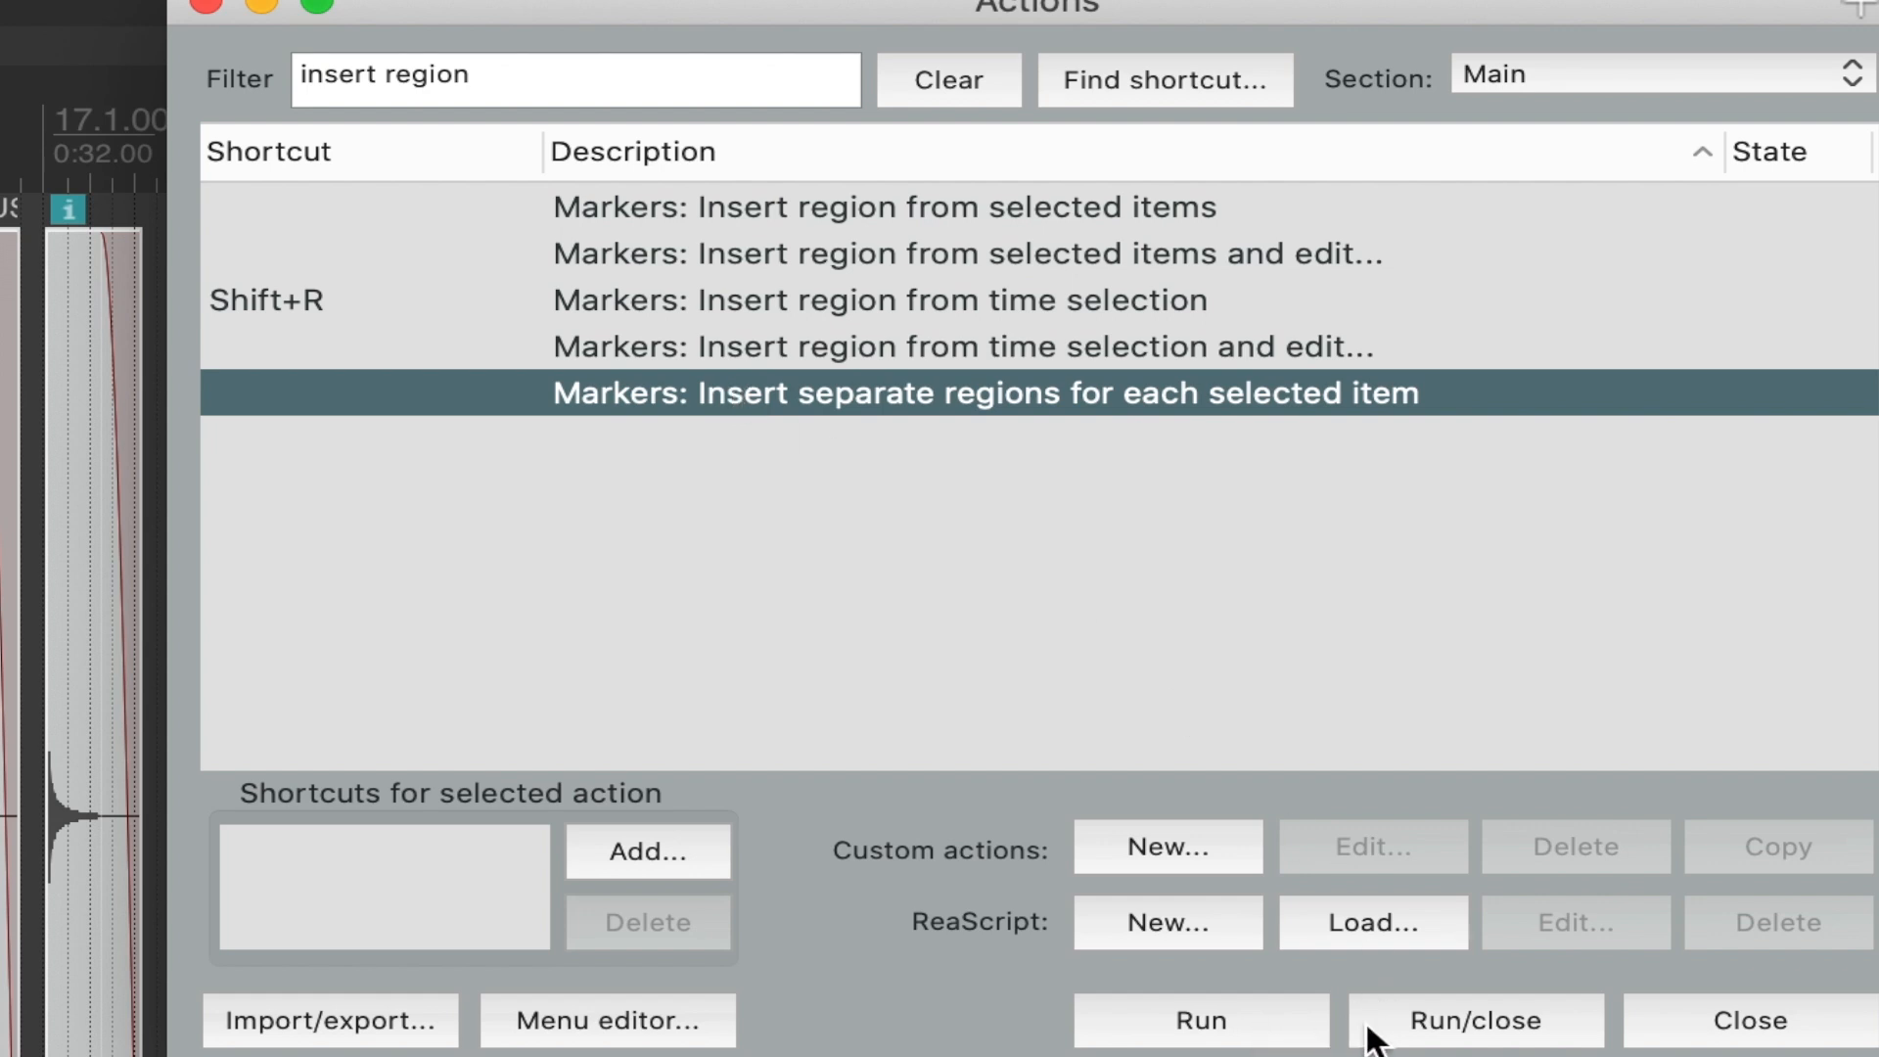
{"action": "left_click", "coordinate": [1413, 1030]}
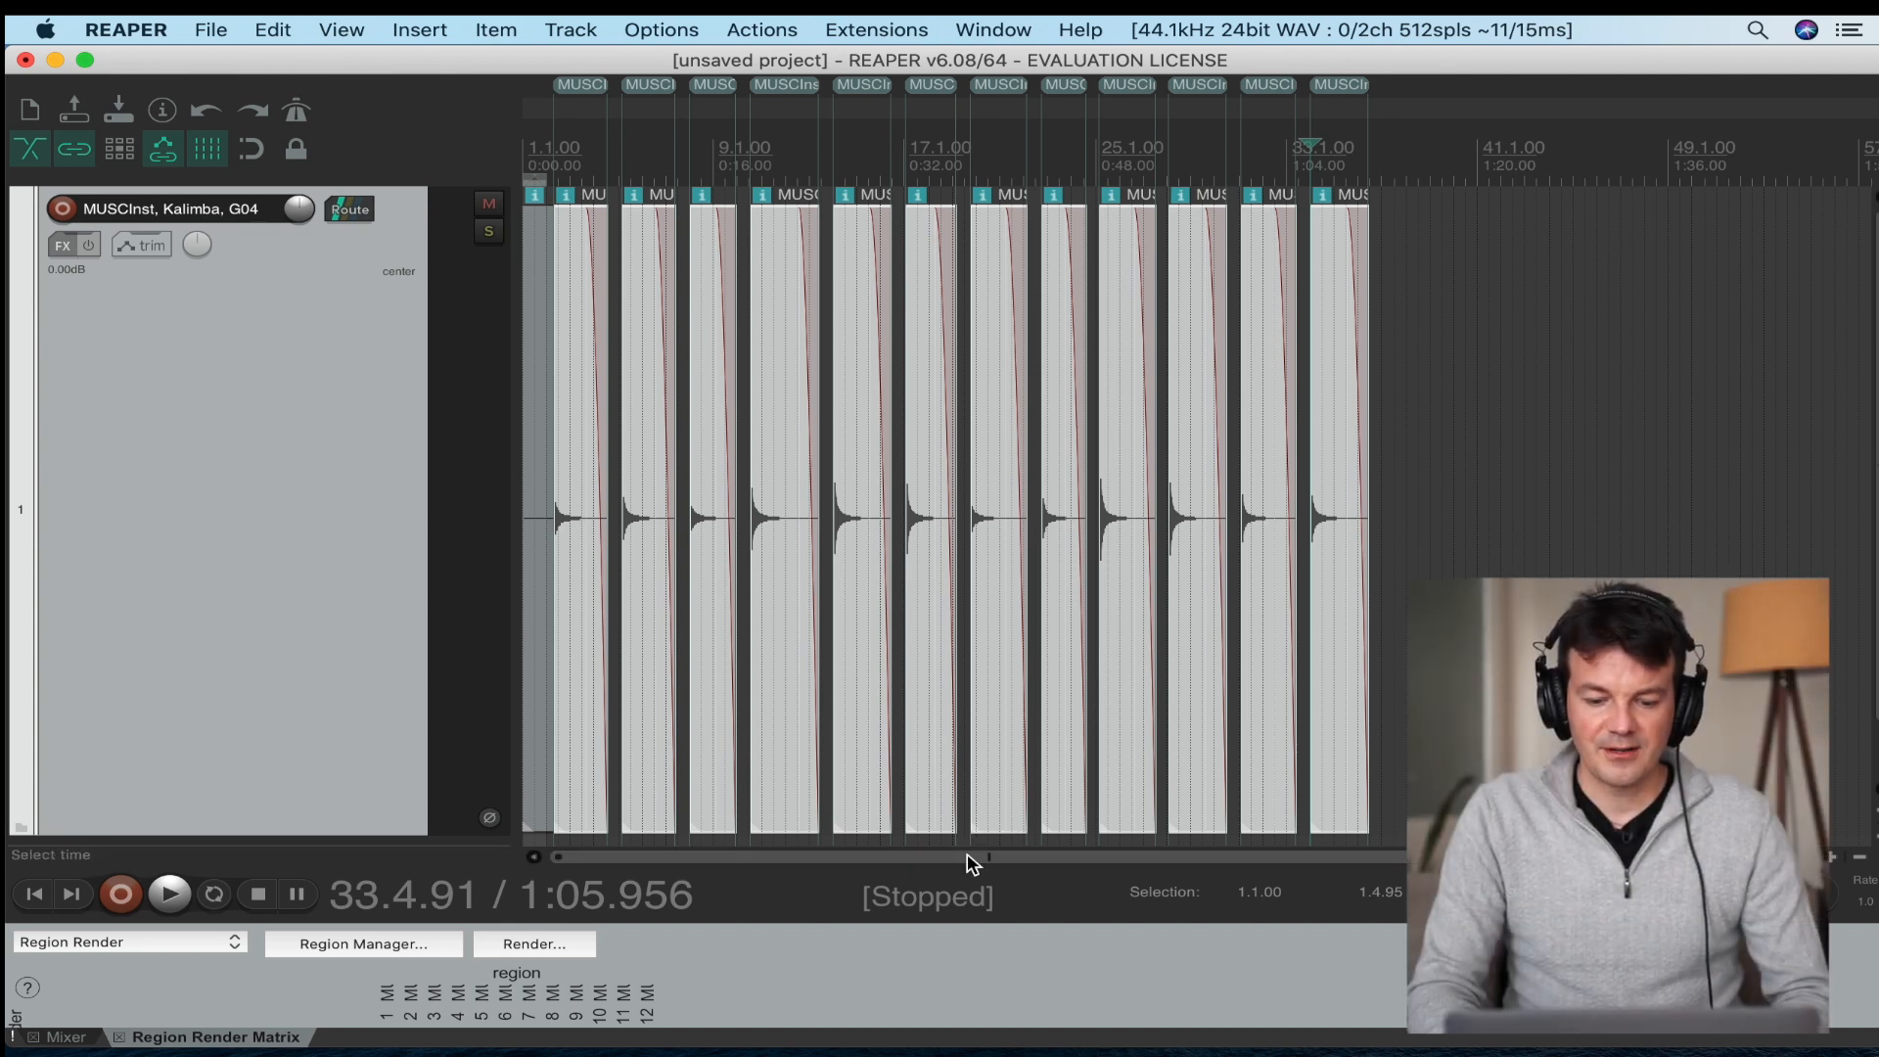
Enlarge the Region Render Matrix and enable All tracks for regions 1 to 12.
{"action": "left_click_drag", "start_coordinate": [966, 921], "coordinate": [956, 669]}
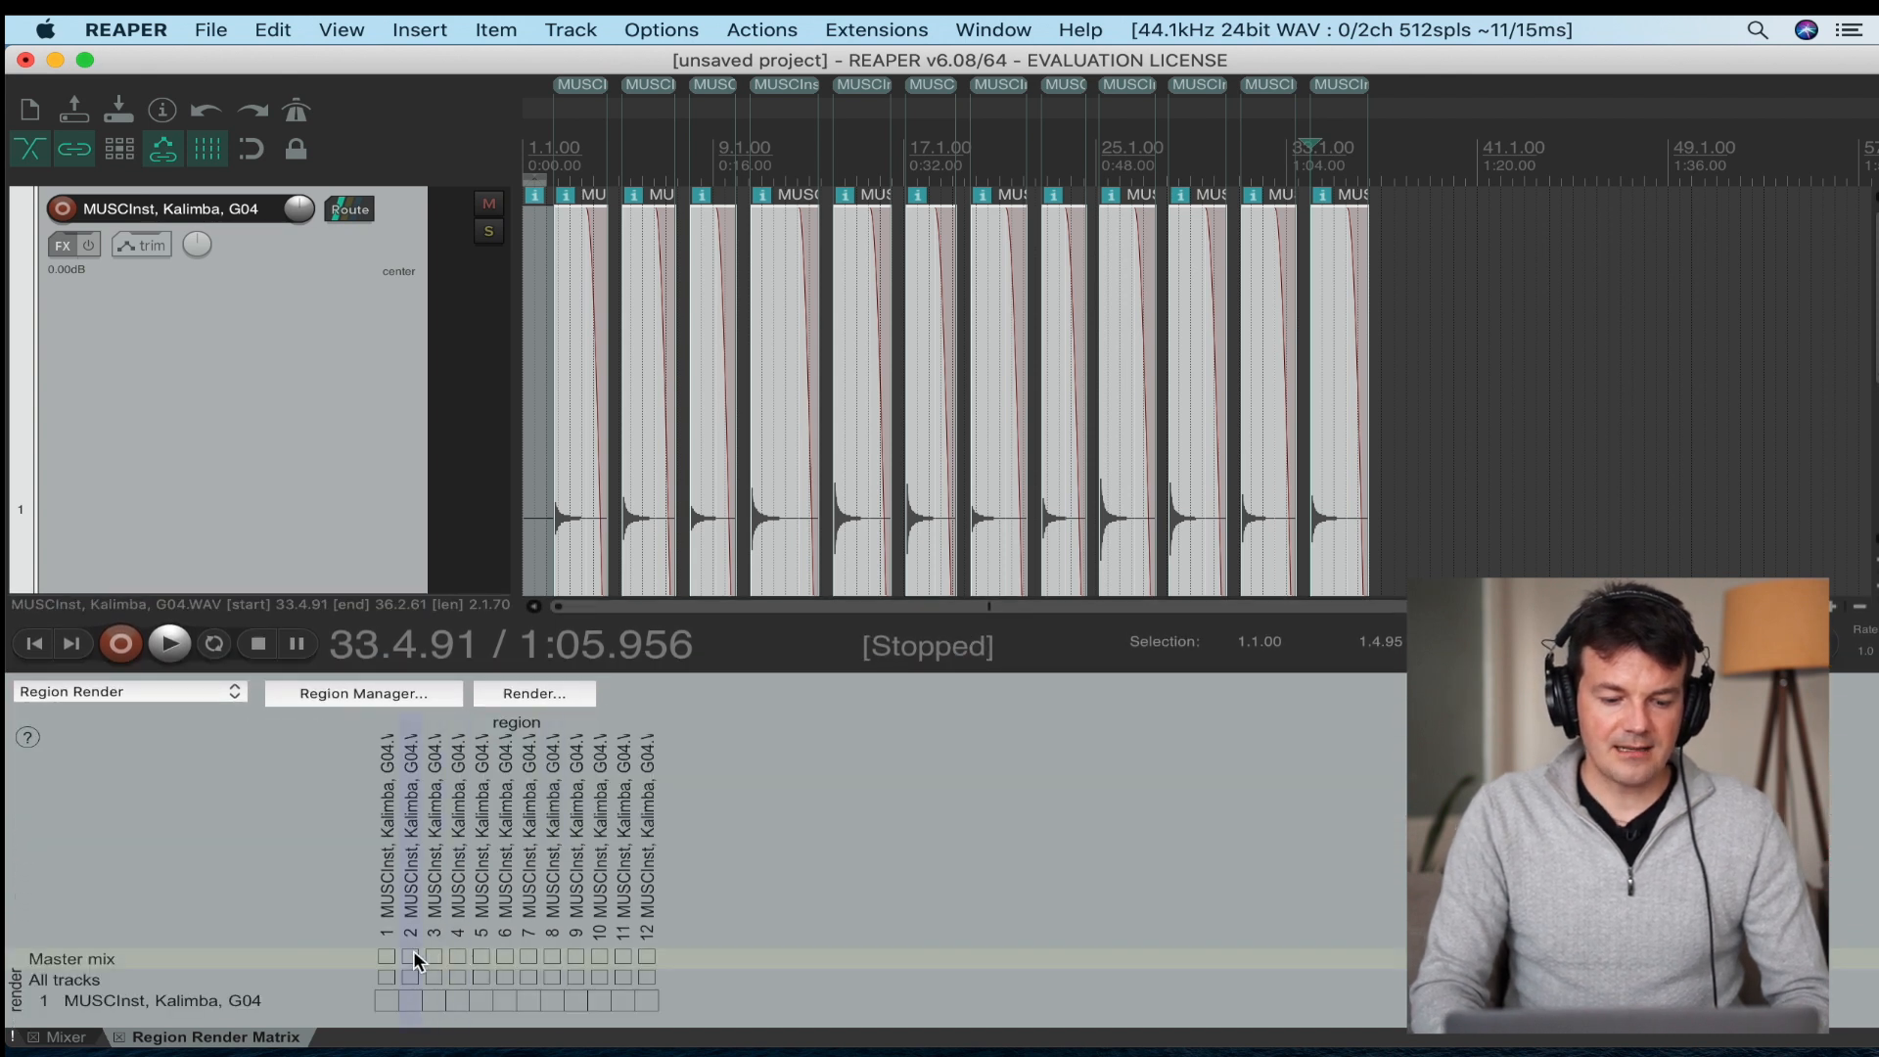
{"action": "left_click", "coordinate": [387, 976]}
{"action": "left_click", "coordinate": [410, 976]}
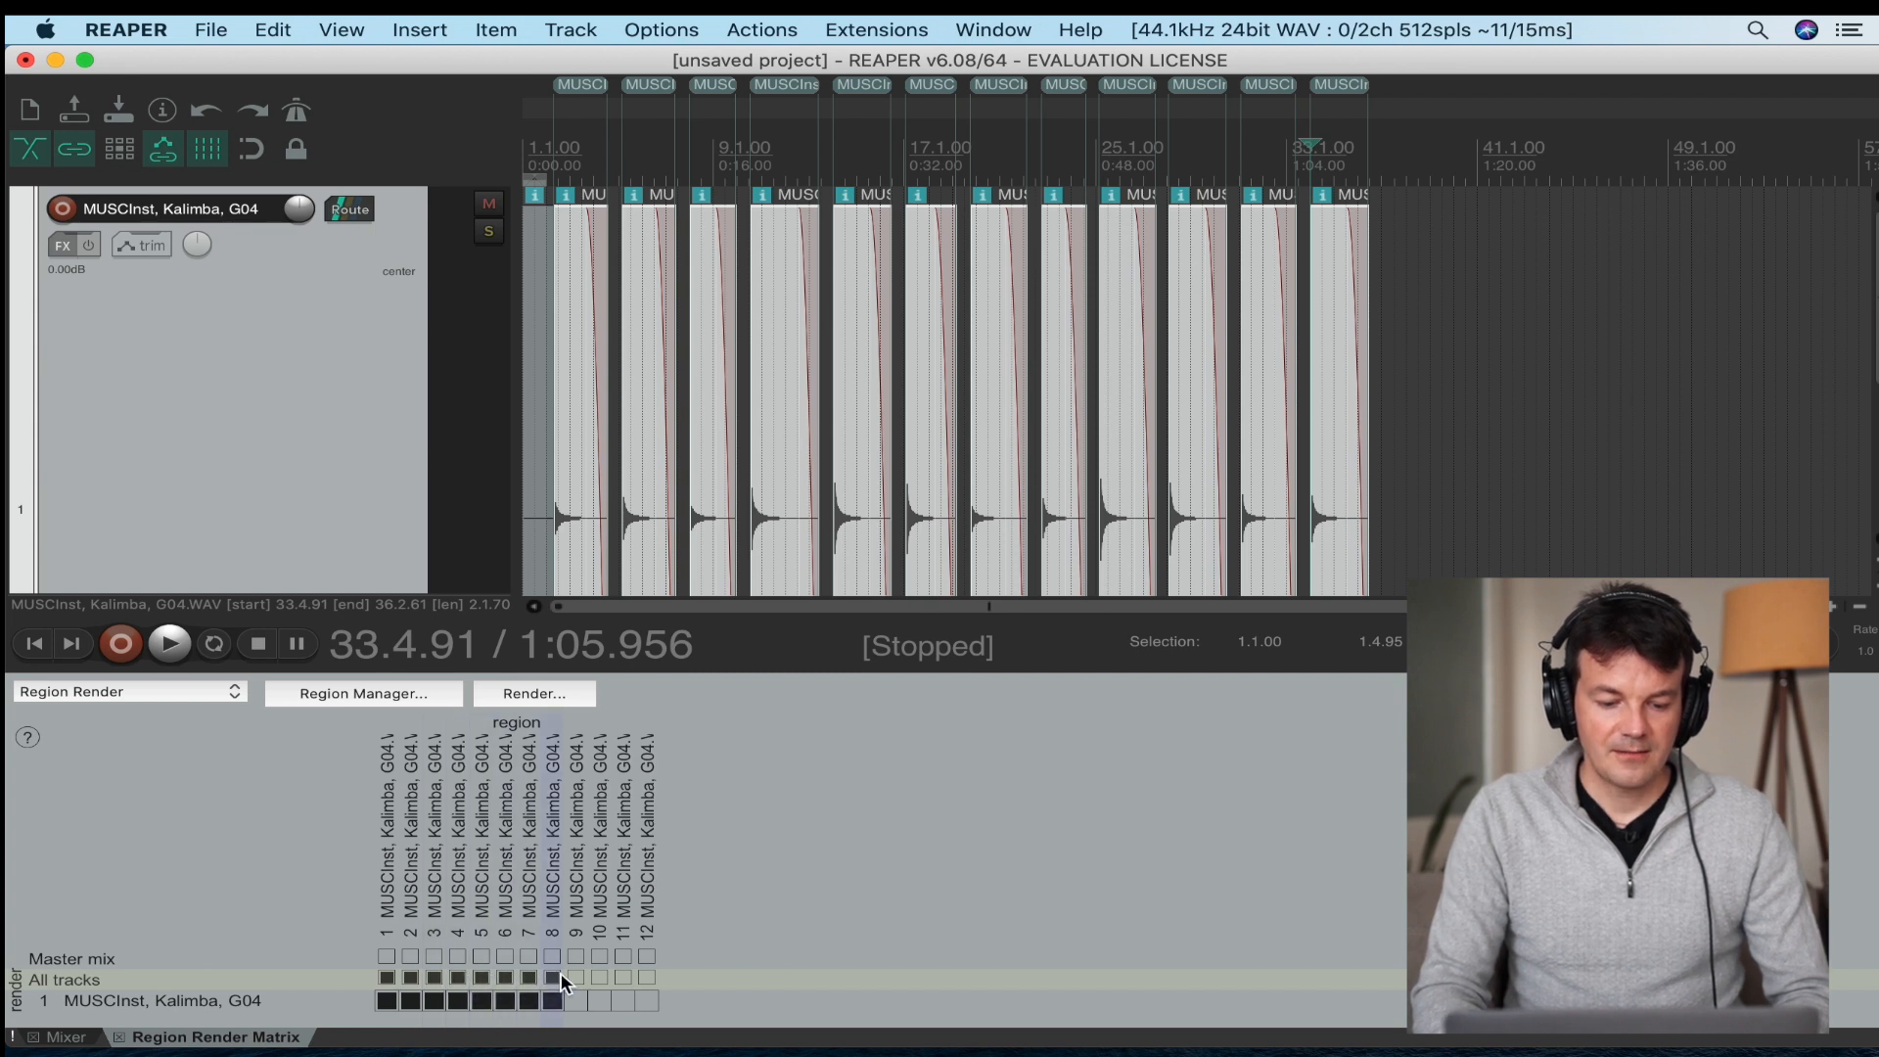
{"action": "left_click", "coordinate": [623, 977]}
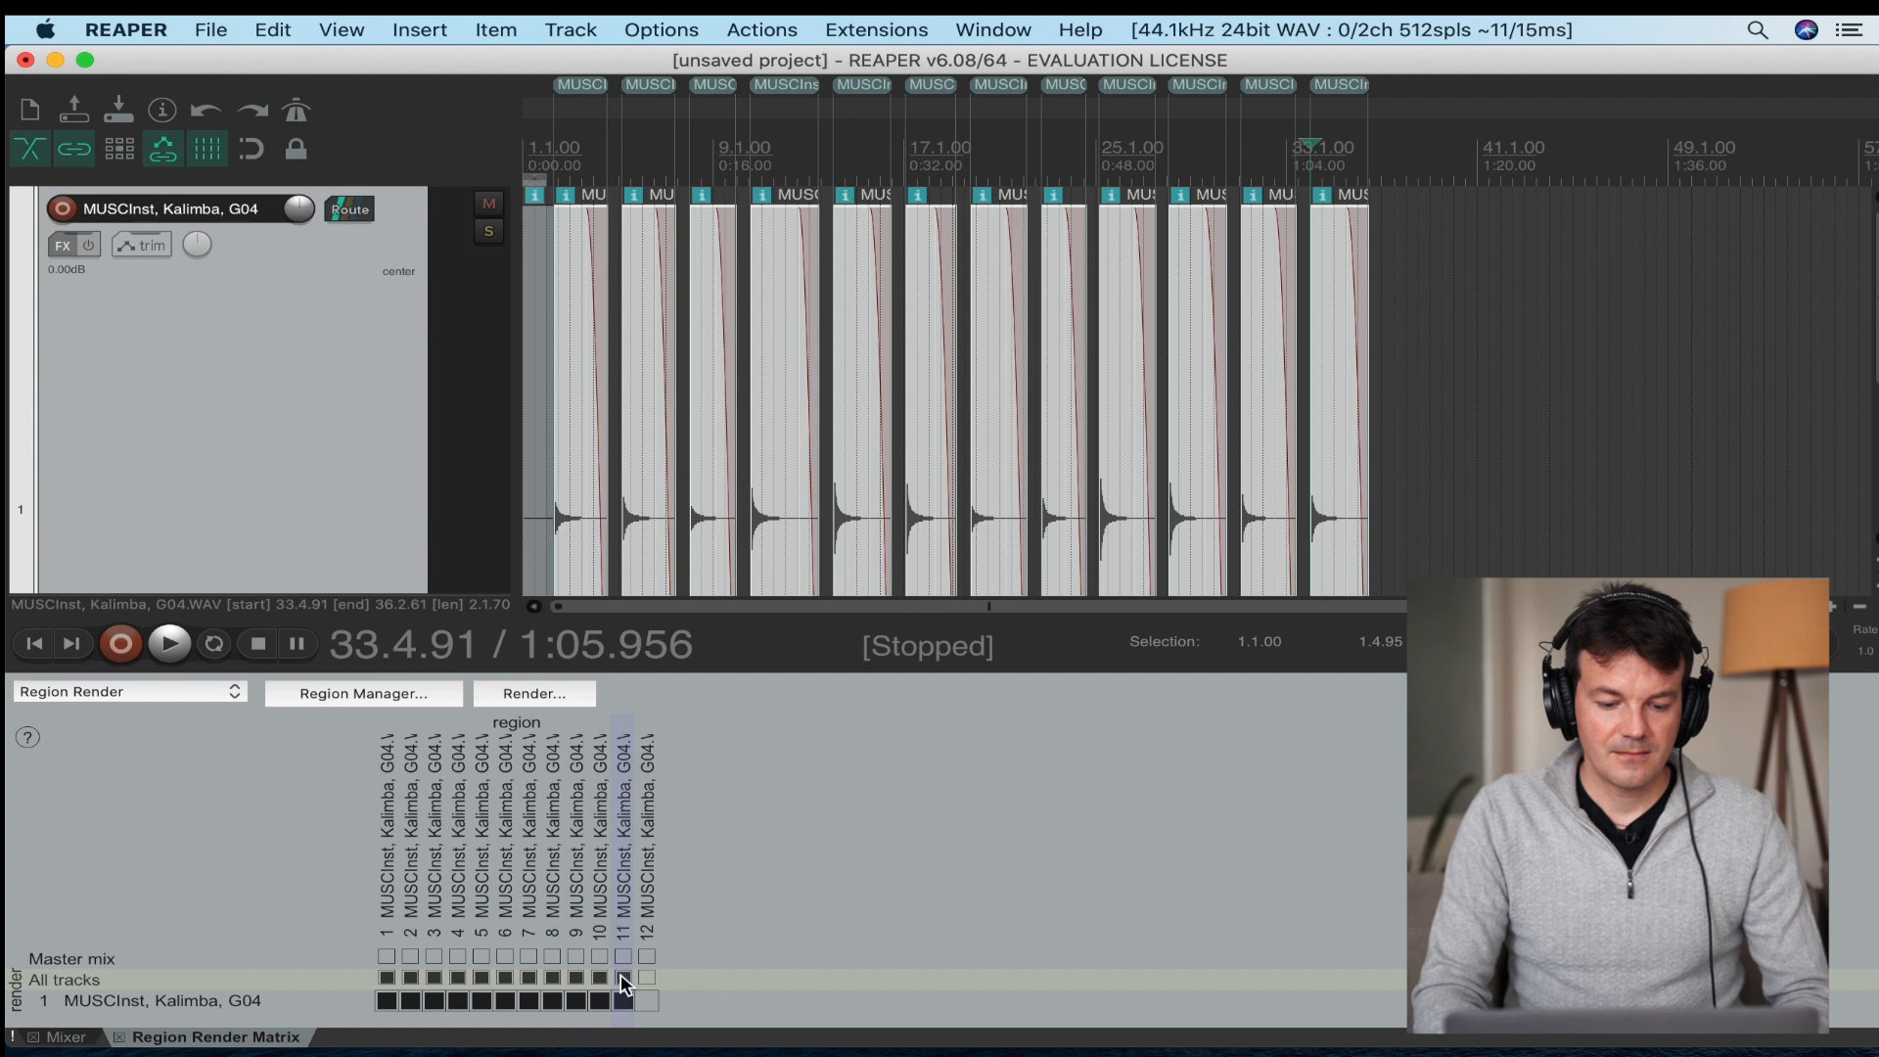
{"action": "left_click", "coordinate": [647, 977]}
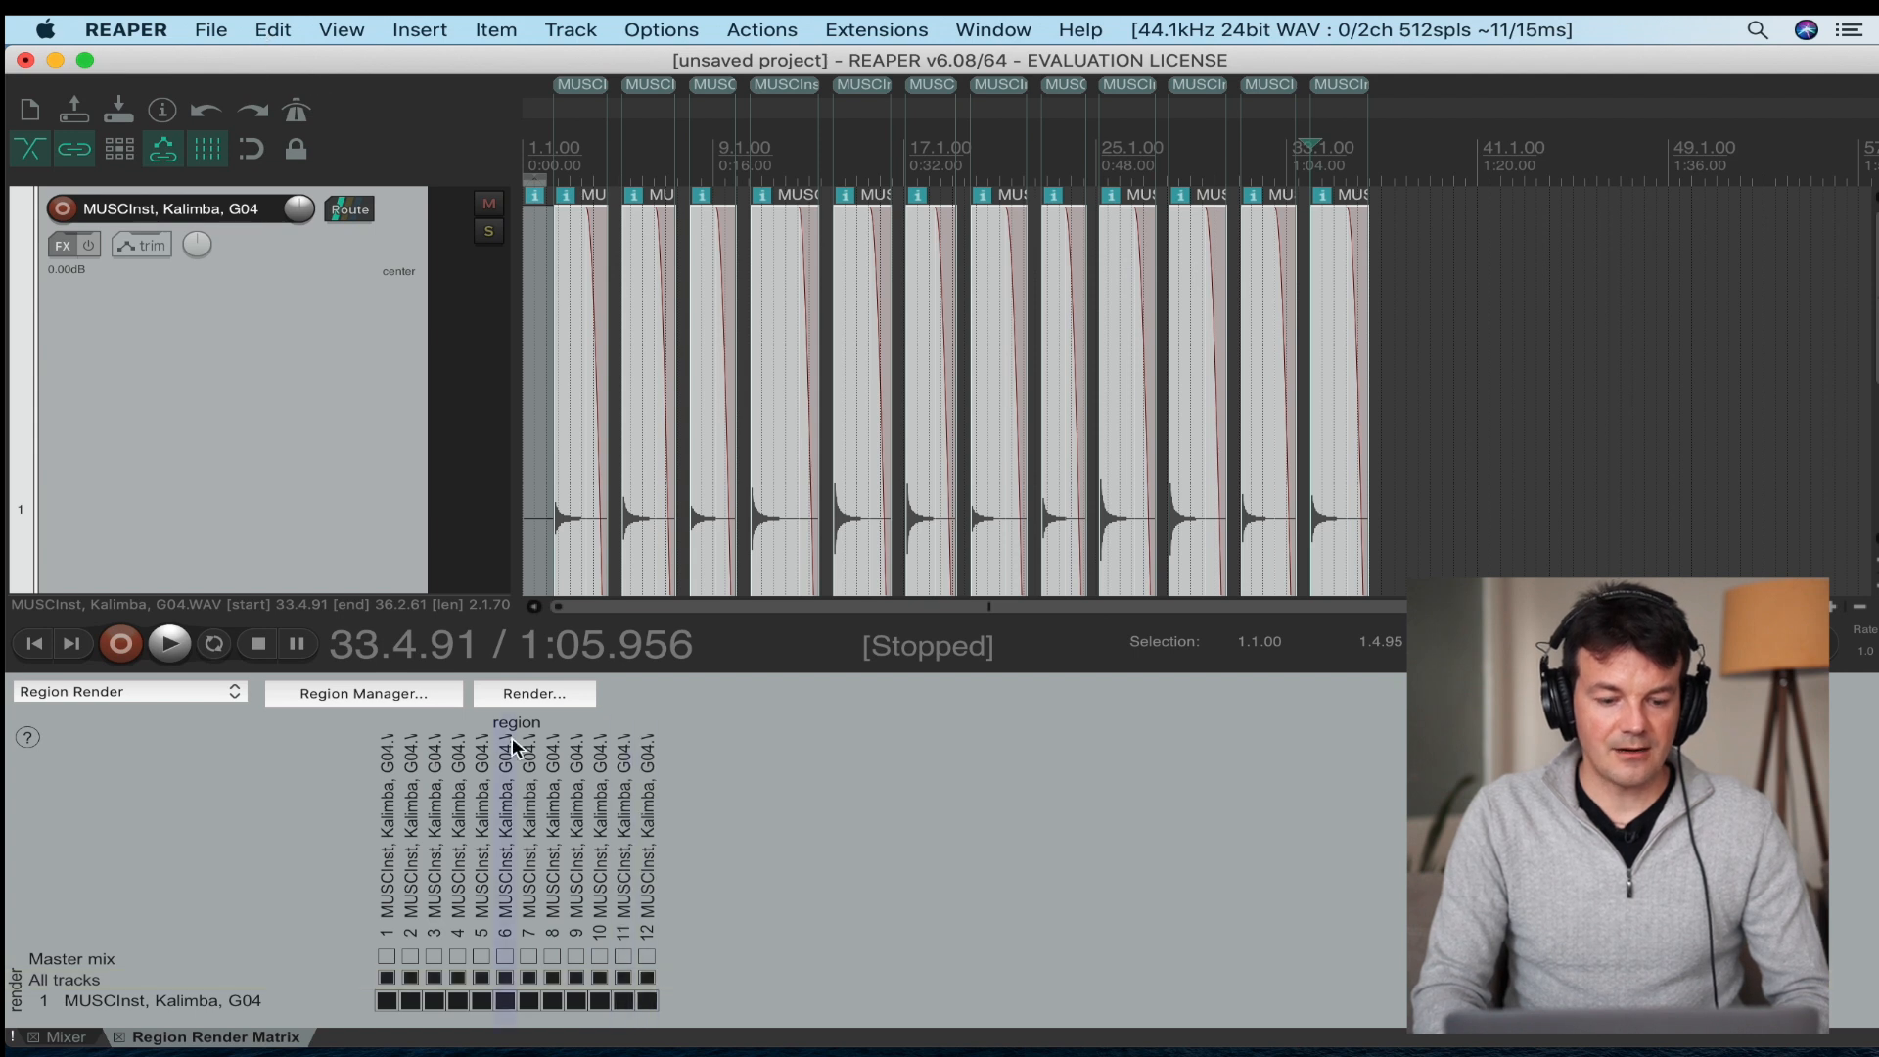
Open the render settings, set the source to Region render matrix and name the files with the $region wildcard.
{"action": "left_click", "coordinate": [529, 692]}
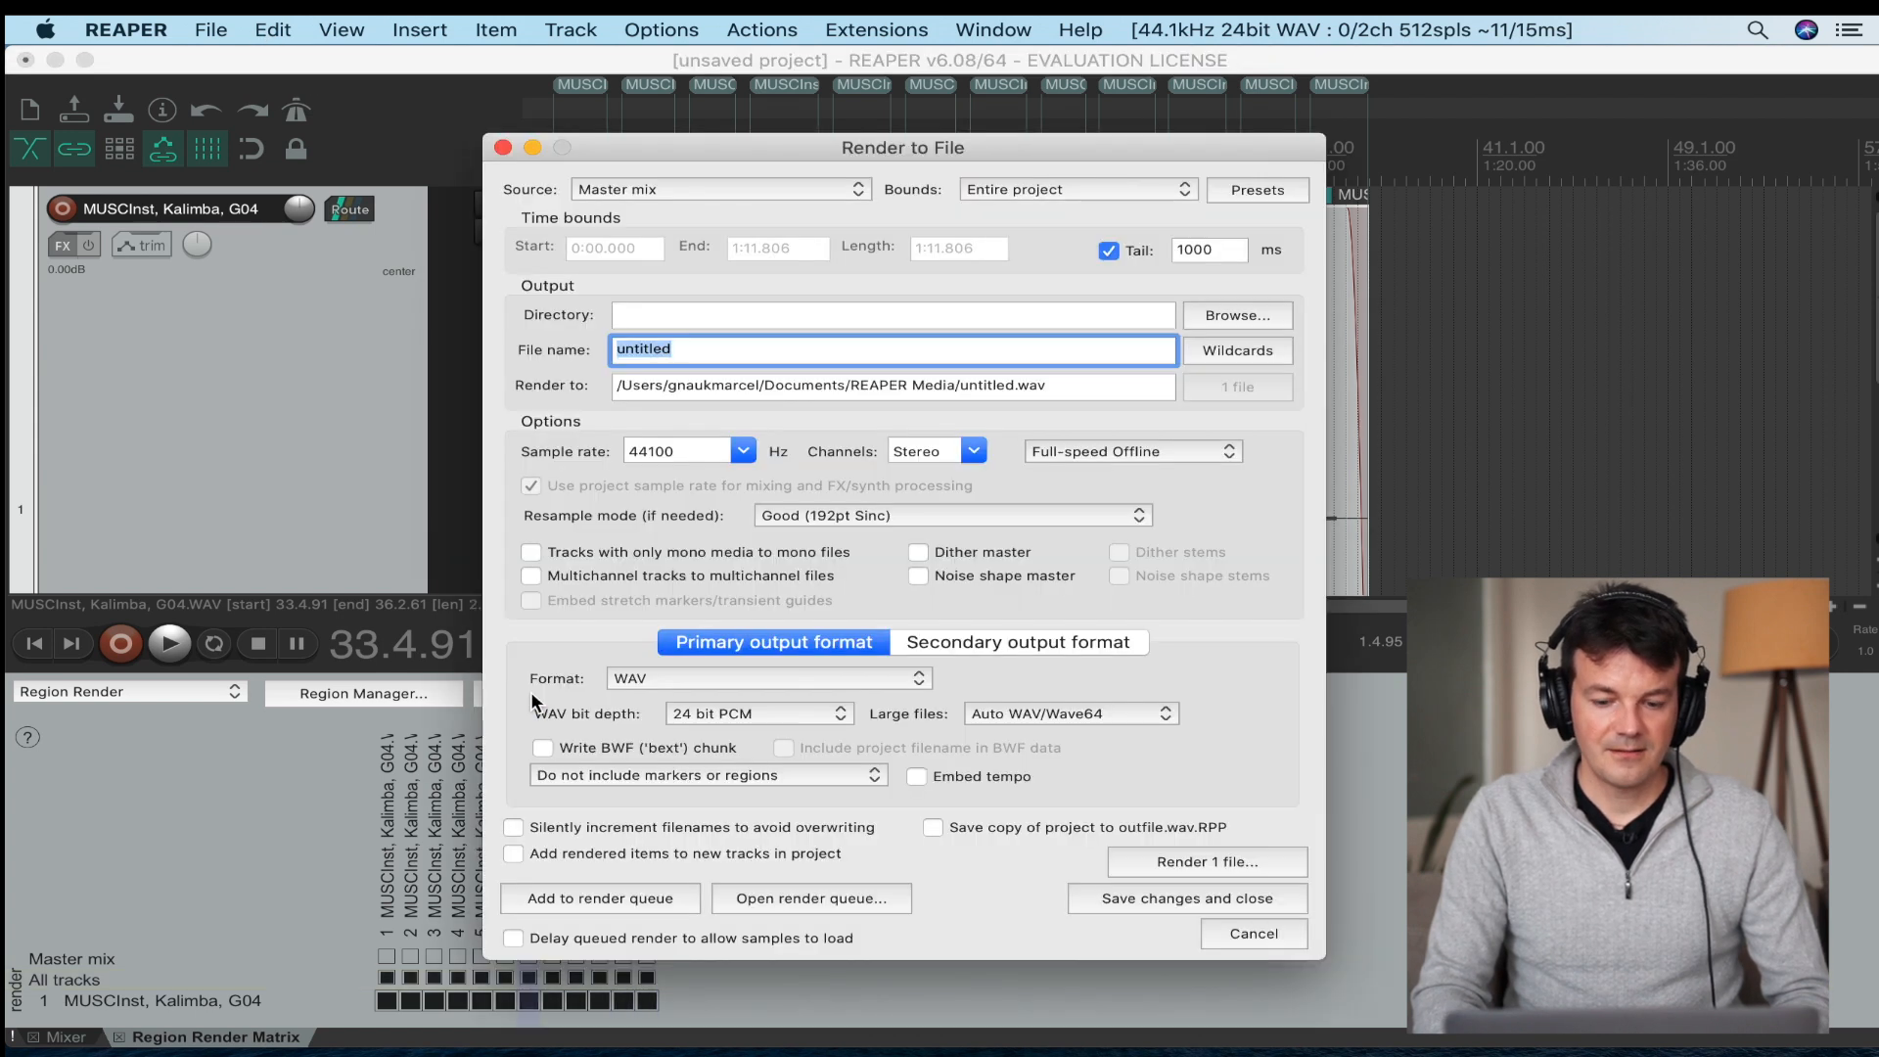
{"action": "left_click", "coordinate": [622, 190]}
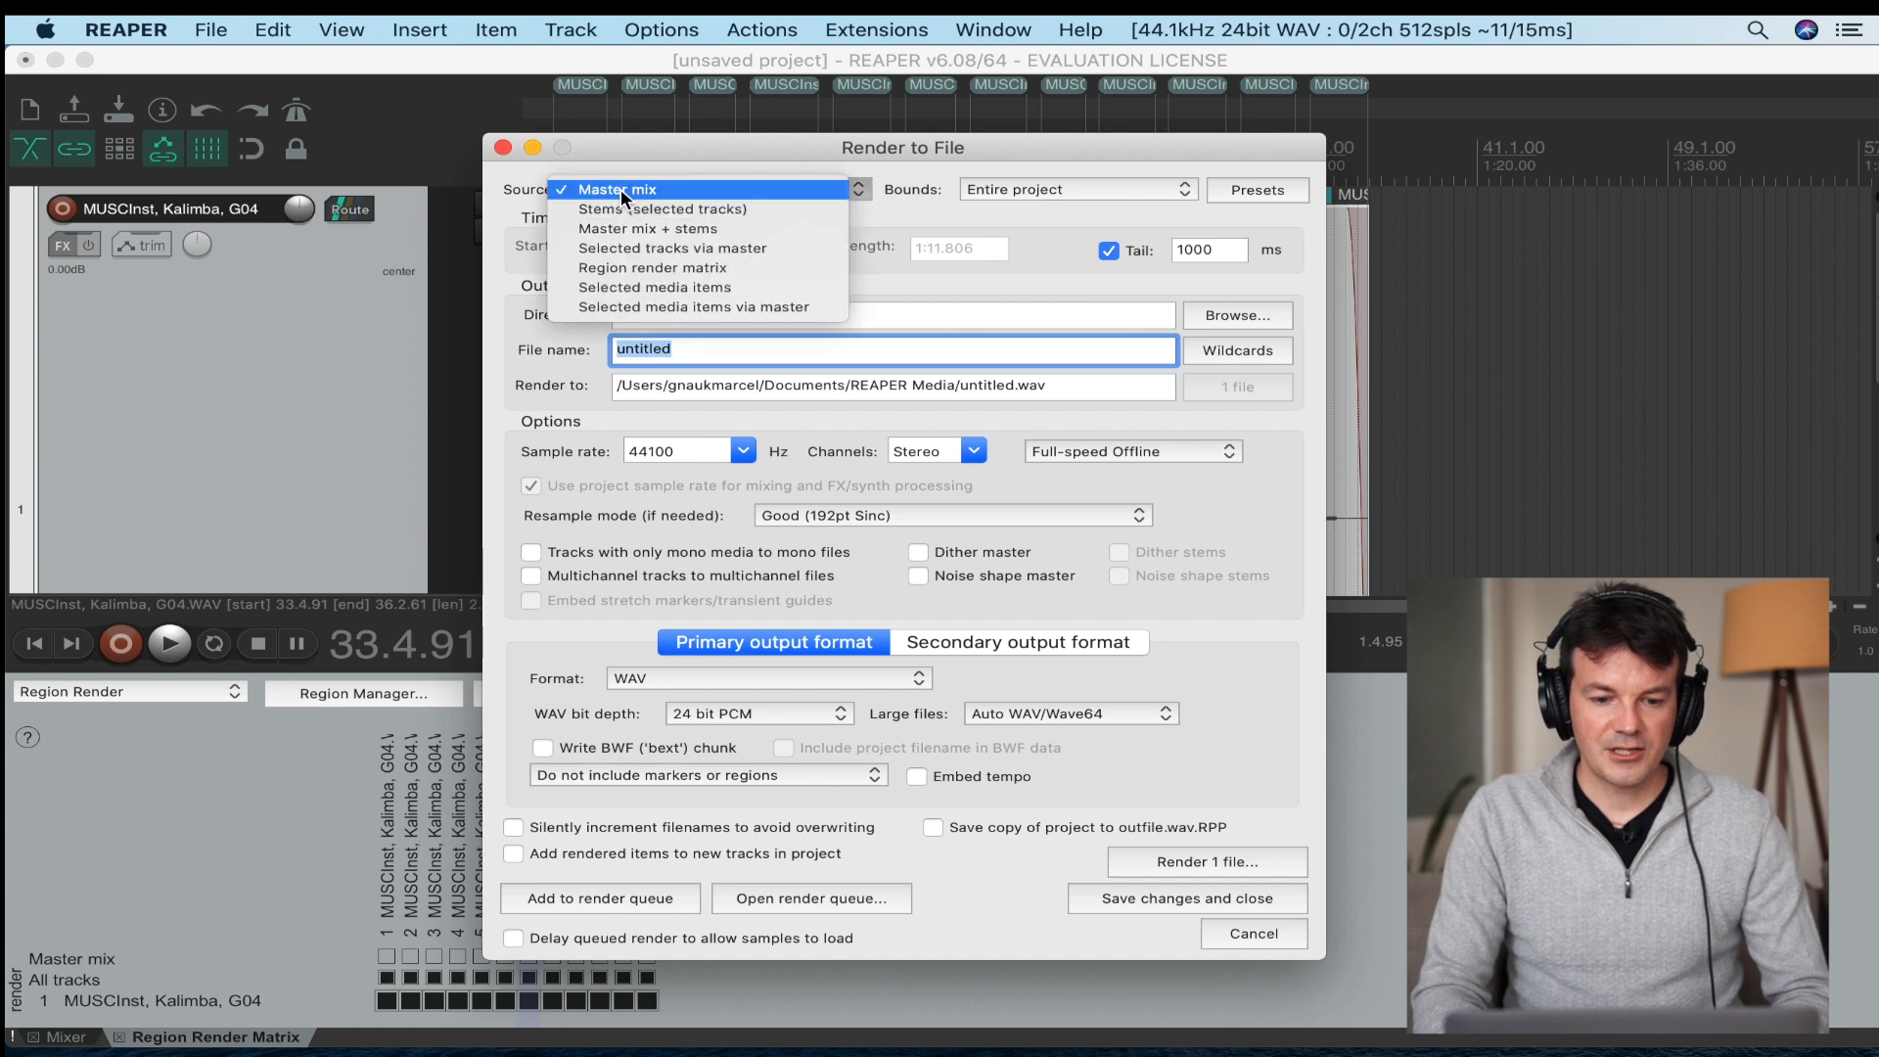
{"action": "left_click", "coordinate": [618, 265]}
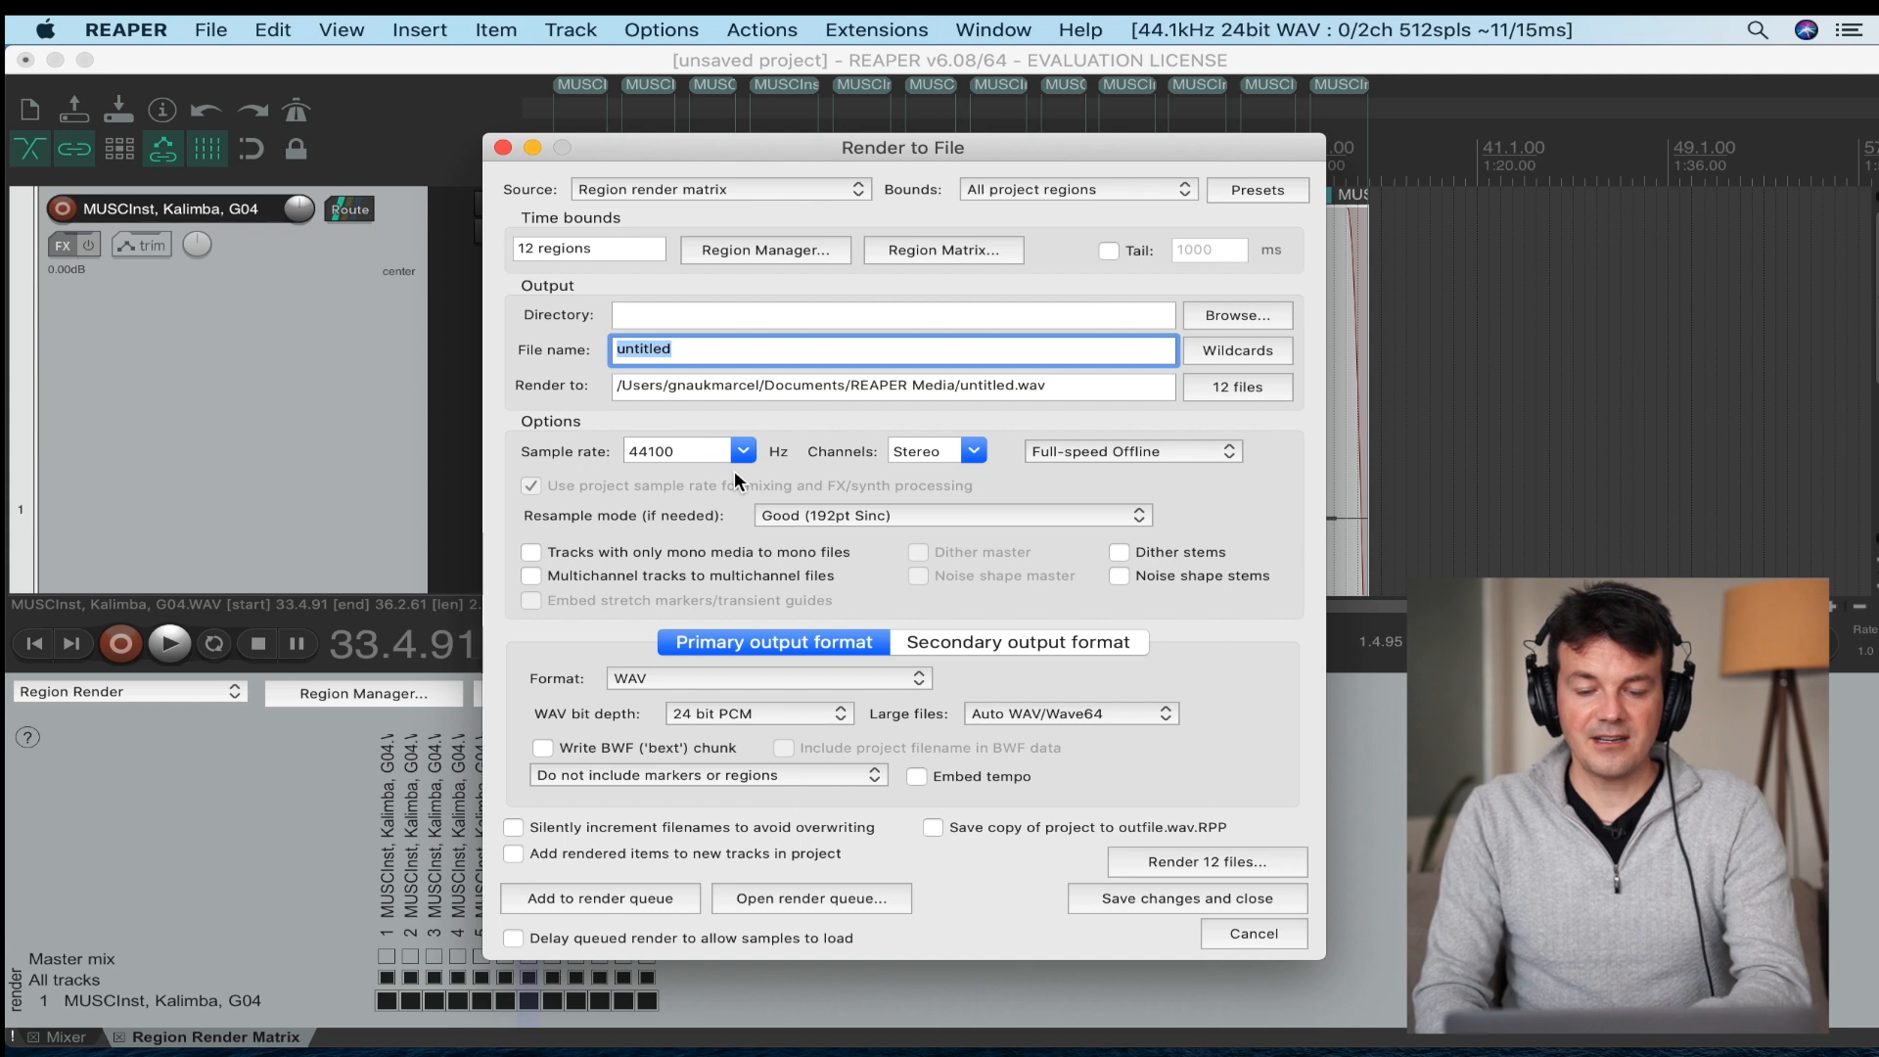
{"action": "left_click", "coordinate": [1208, 346]}
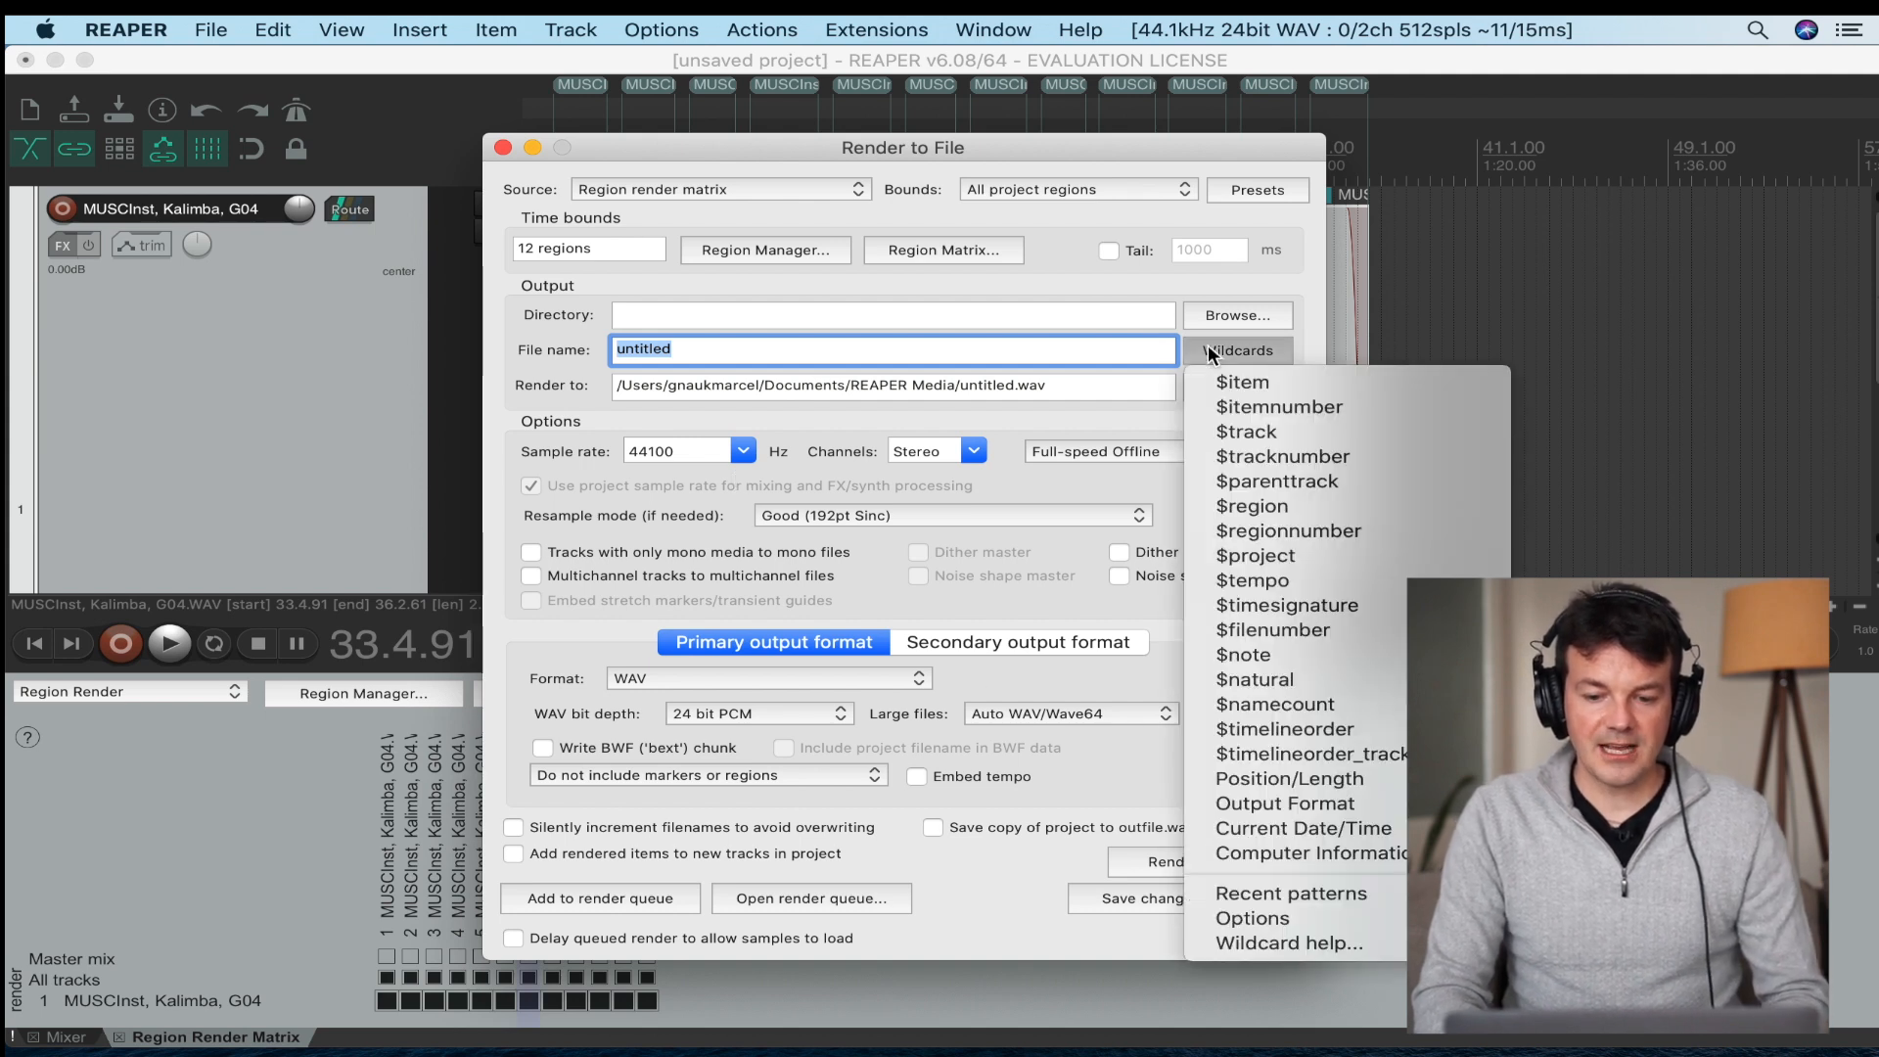
{"action": "left_click", "coordinate": [1233, 507]}
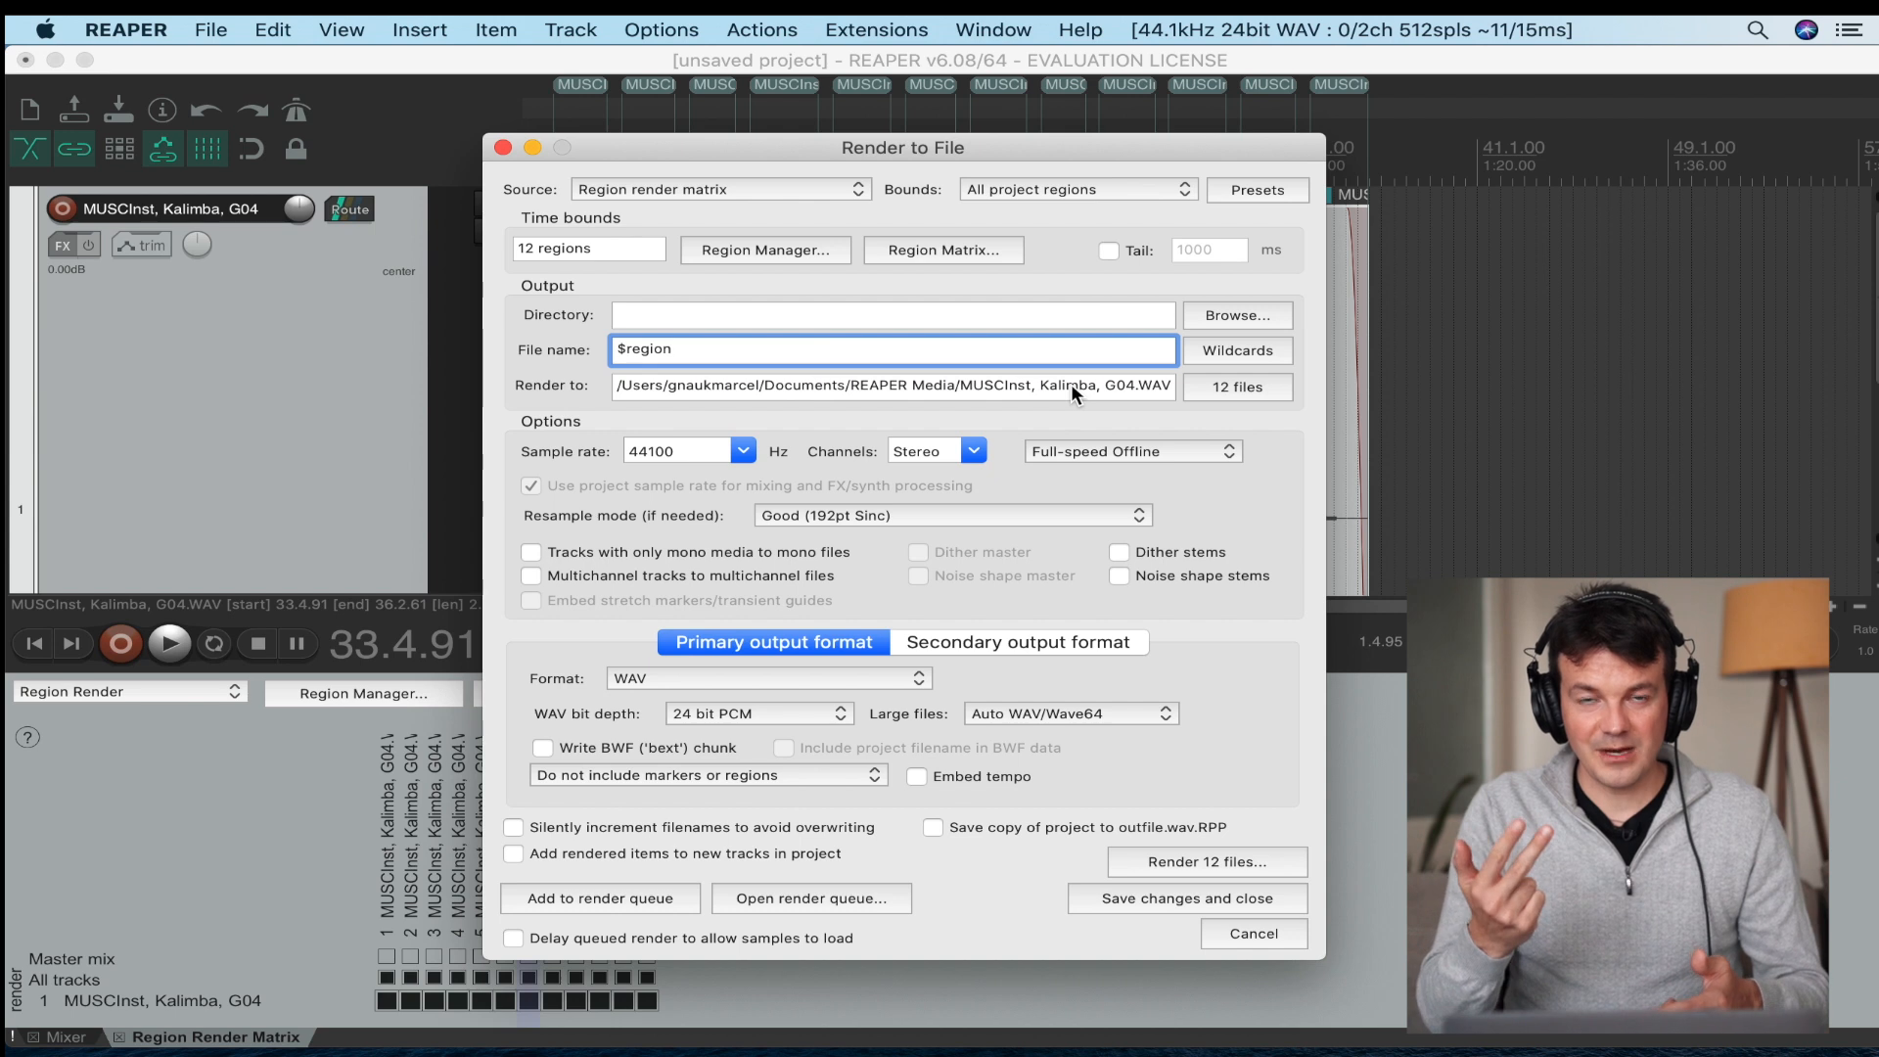
Set the render sample rate to 48000 Hz and the channels to Mono.
{"action": "left_click", "coordinate": [739, 453]}
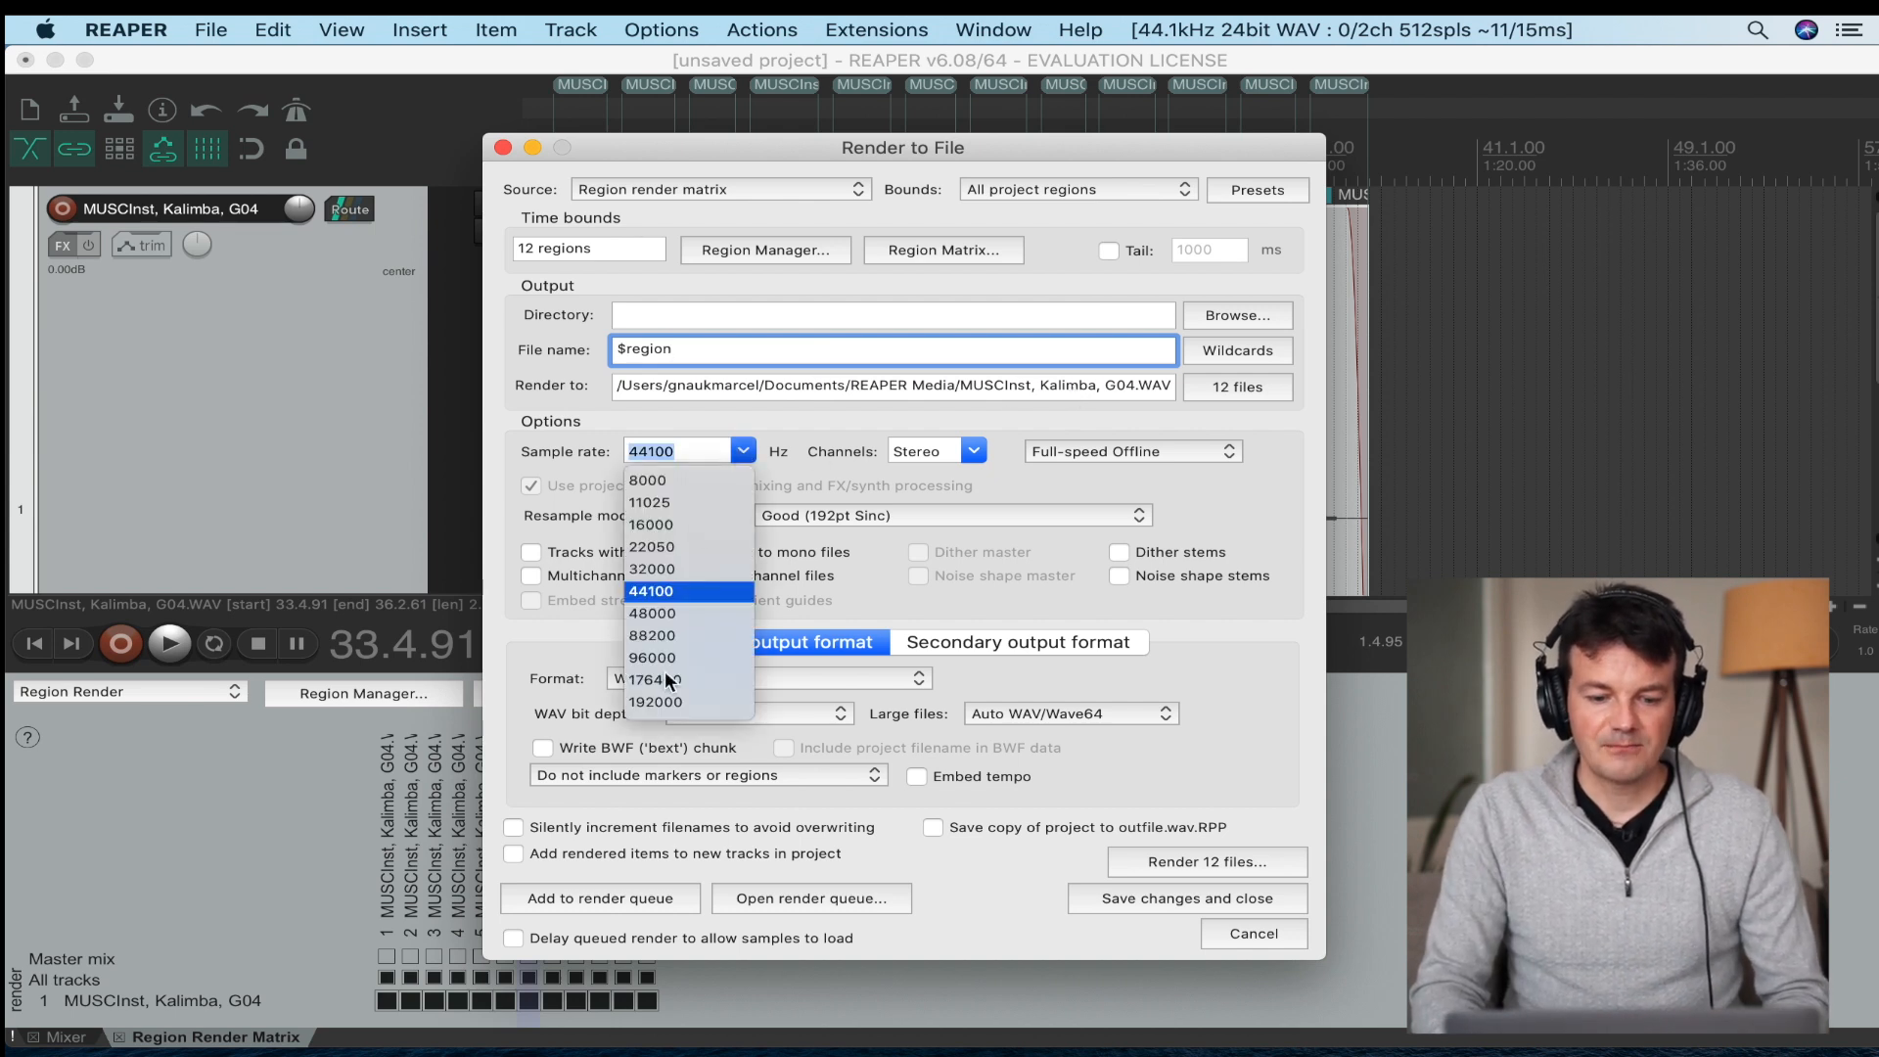
{"action": "left_click", "coordinate": [653, 615]}
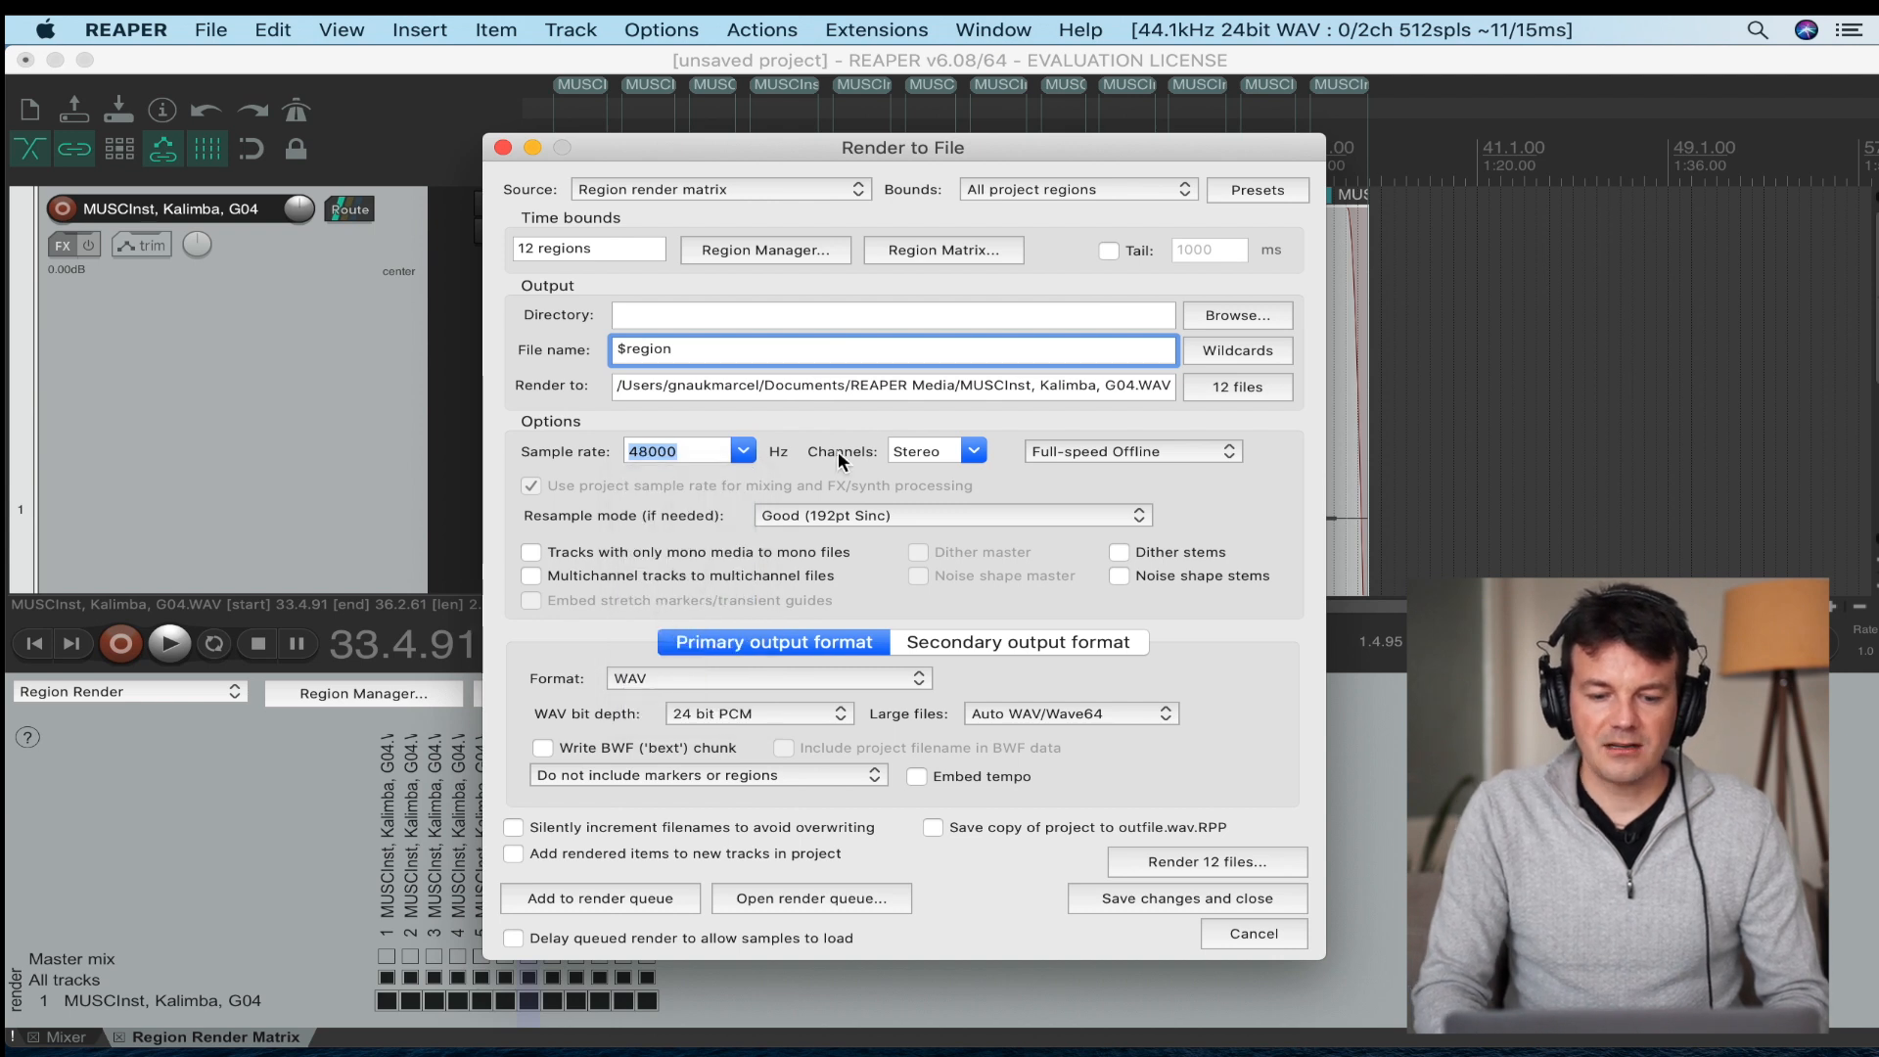
{"action": "left_click", "coordinate": [965, 448]}
{"action": "left_click", "coordinate": [944, 478]}
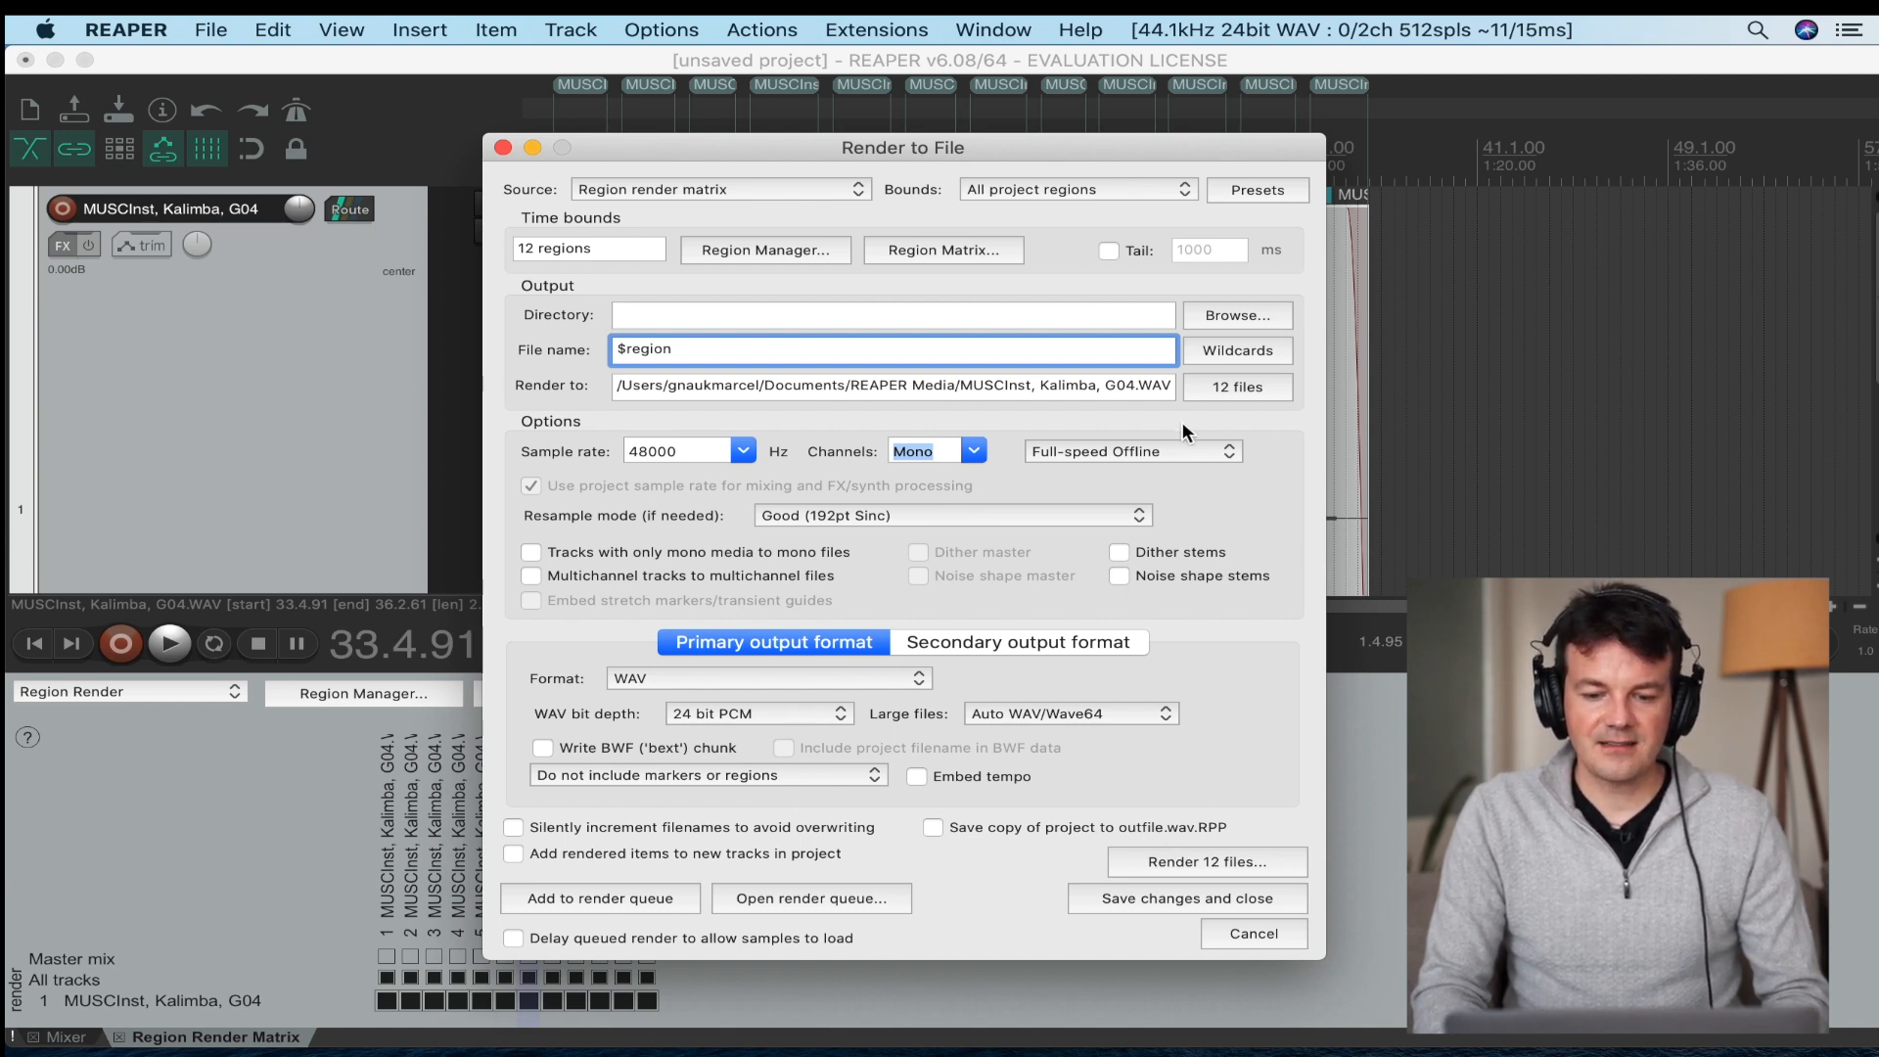
Set the output directory to the Desktop folder Kalimba Instrument/G4 and render the 12 files.
{"action": "left_click", "coordinate": [1219, 313]}
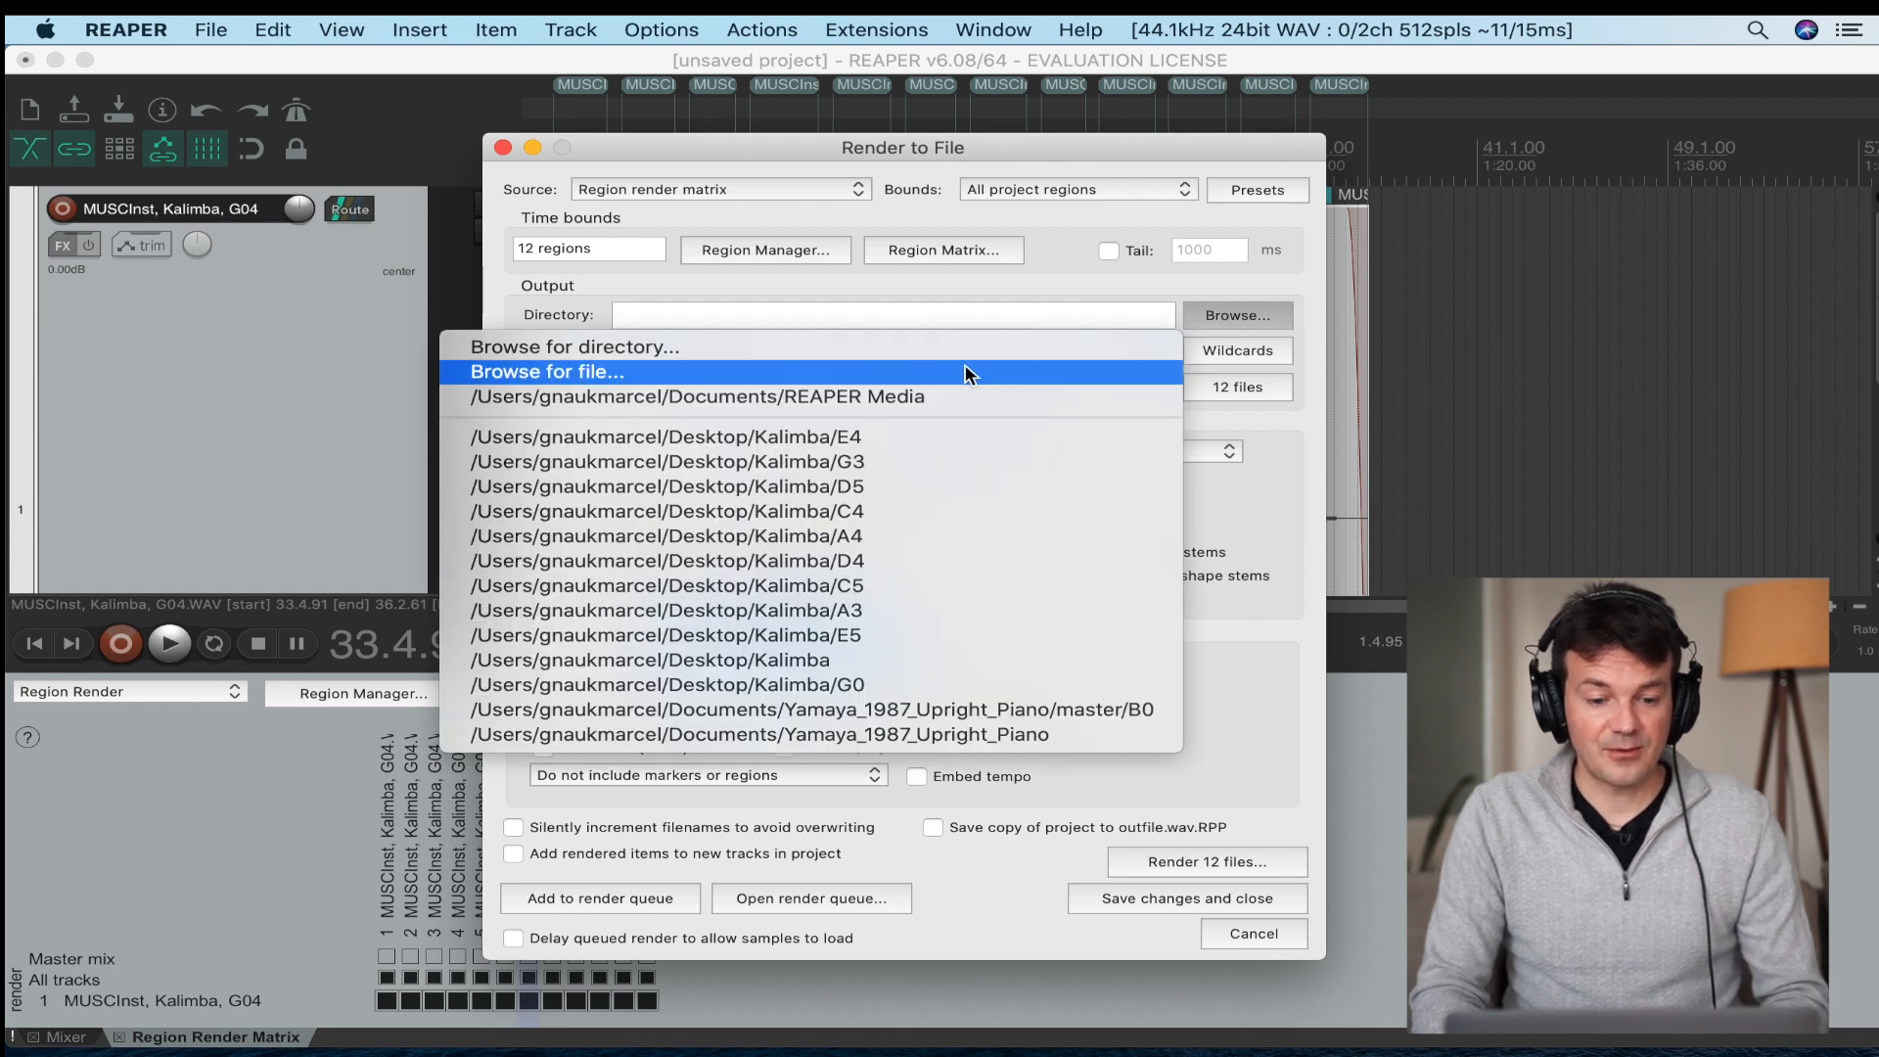
{"action": "left_click", "coordinate": [924, 352]}
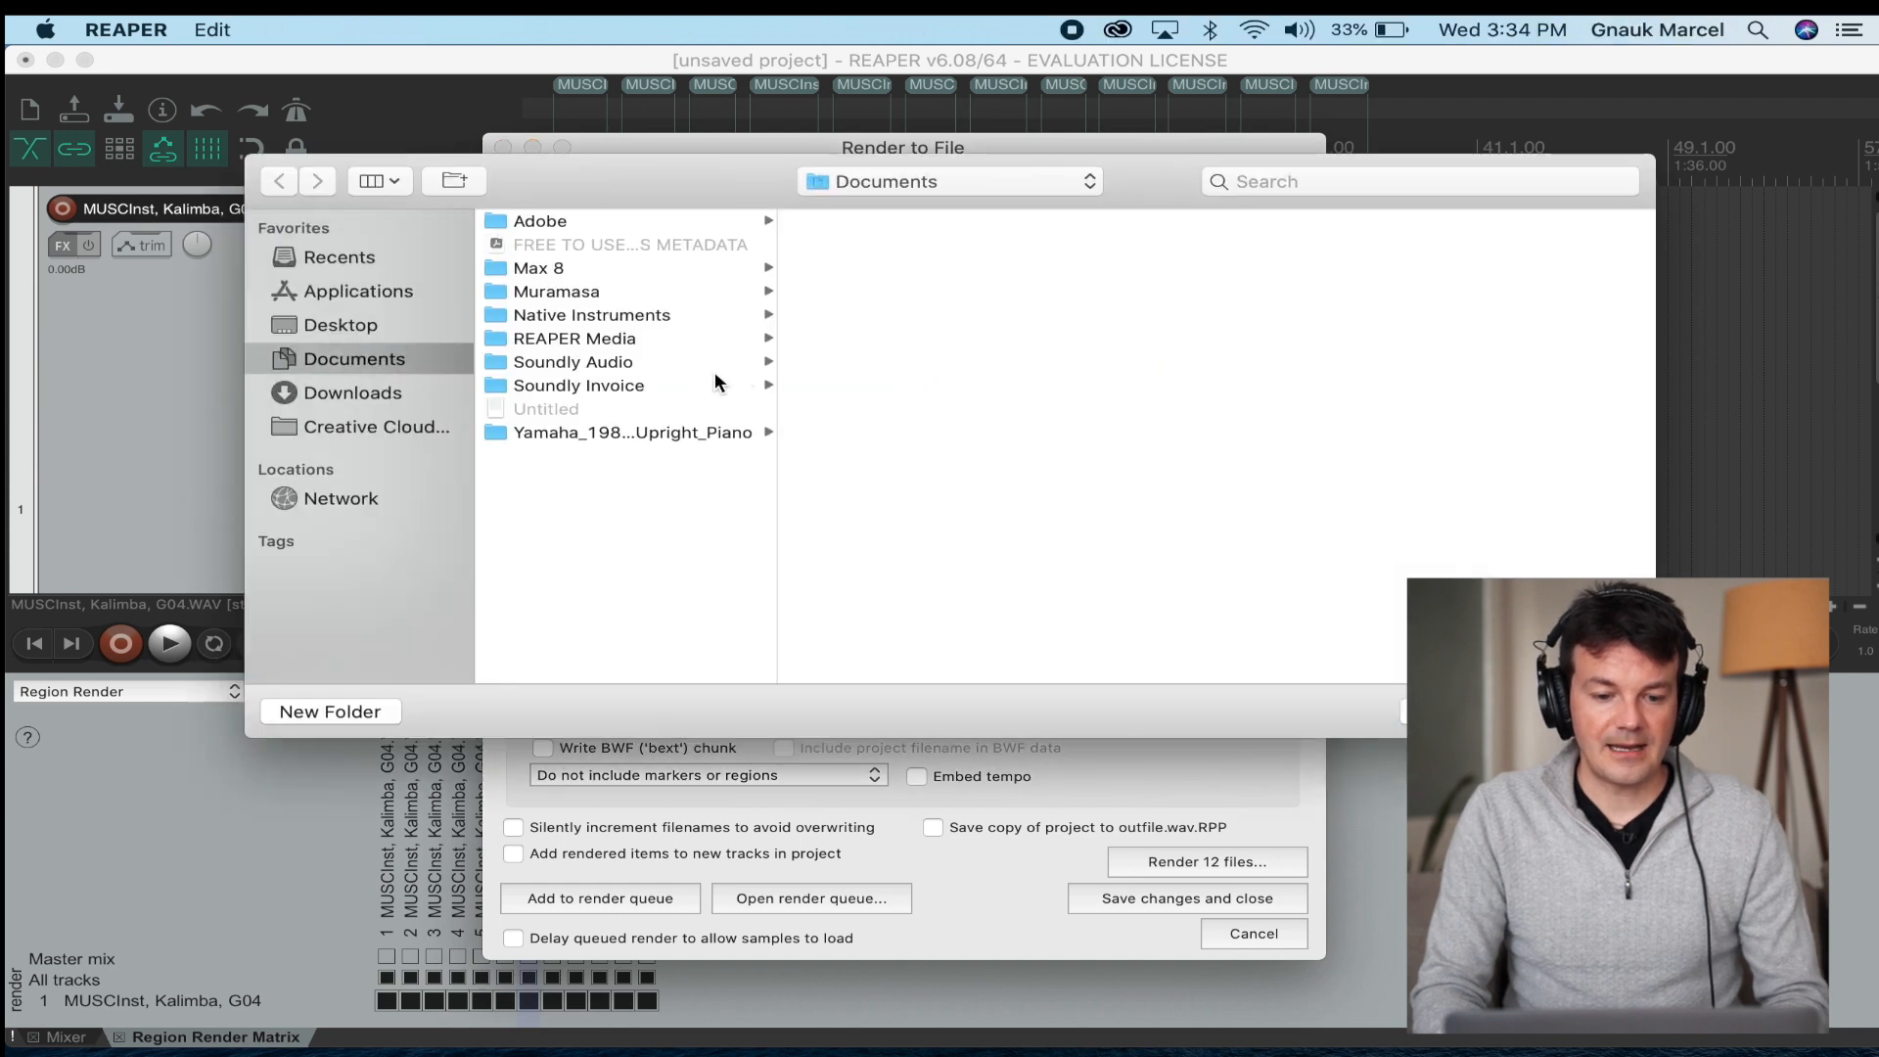
{"action": "left_click", "coordinate": [379, 326]}
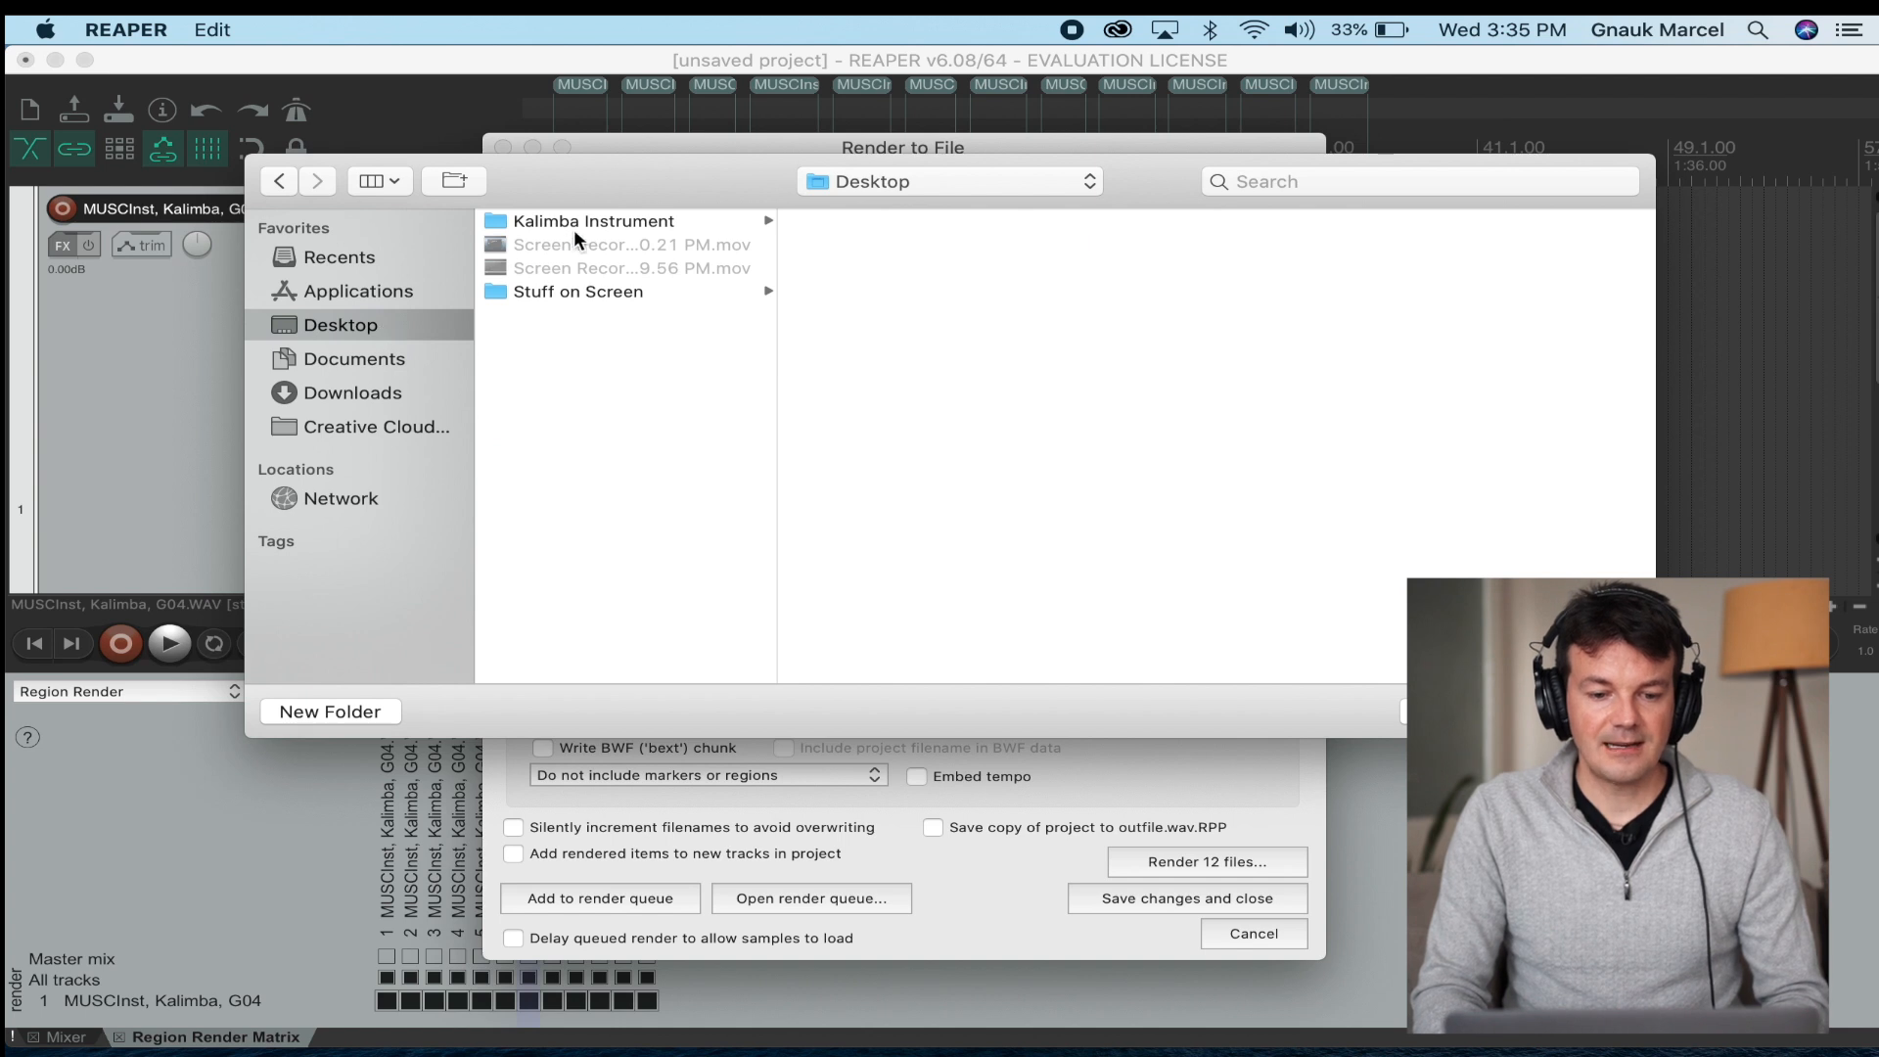
{"action": "left_click", "coordinate": [575, 228]}
{"action": "left_click", "coordinate": [815, 218]}
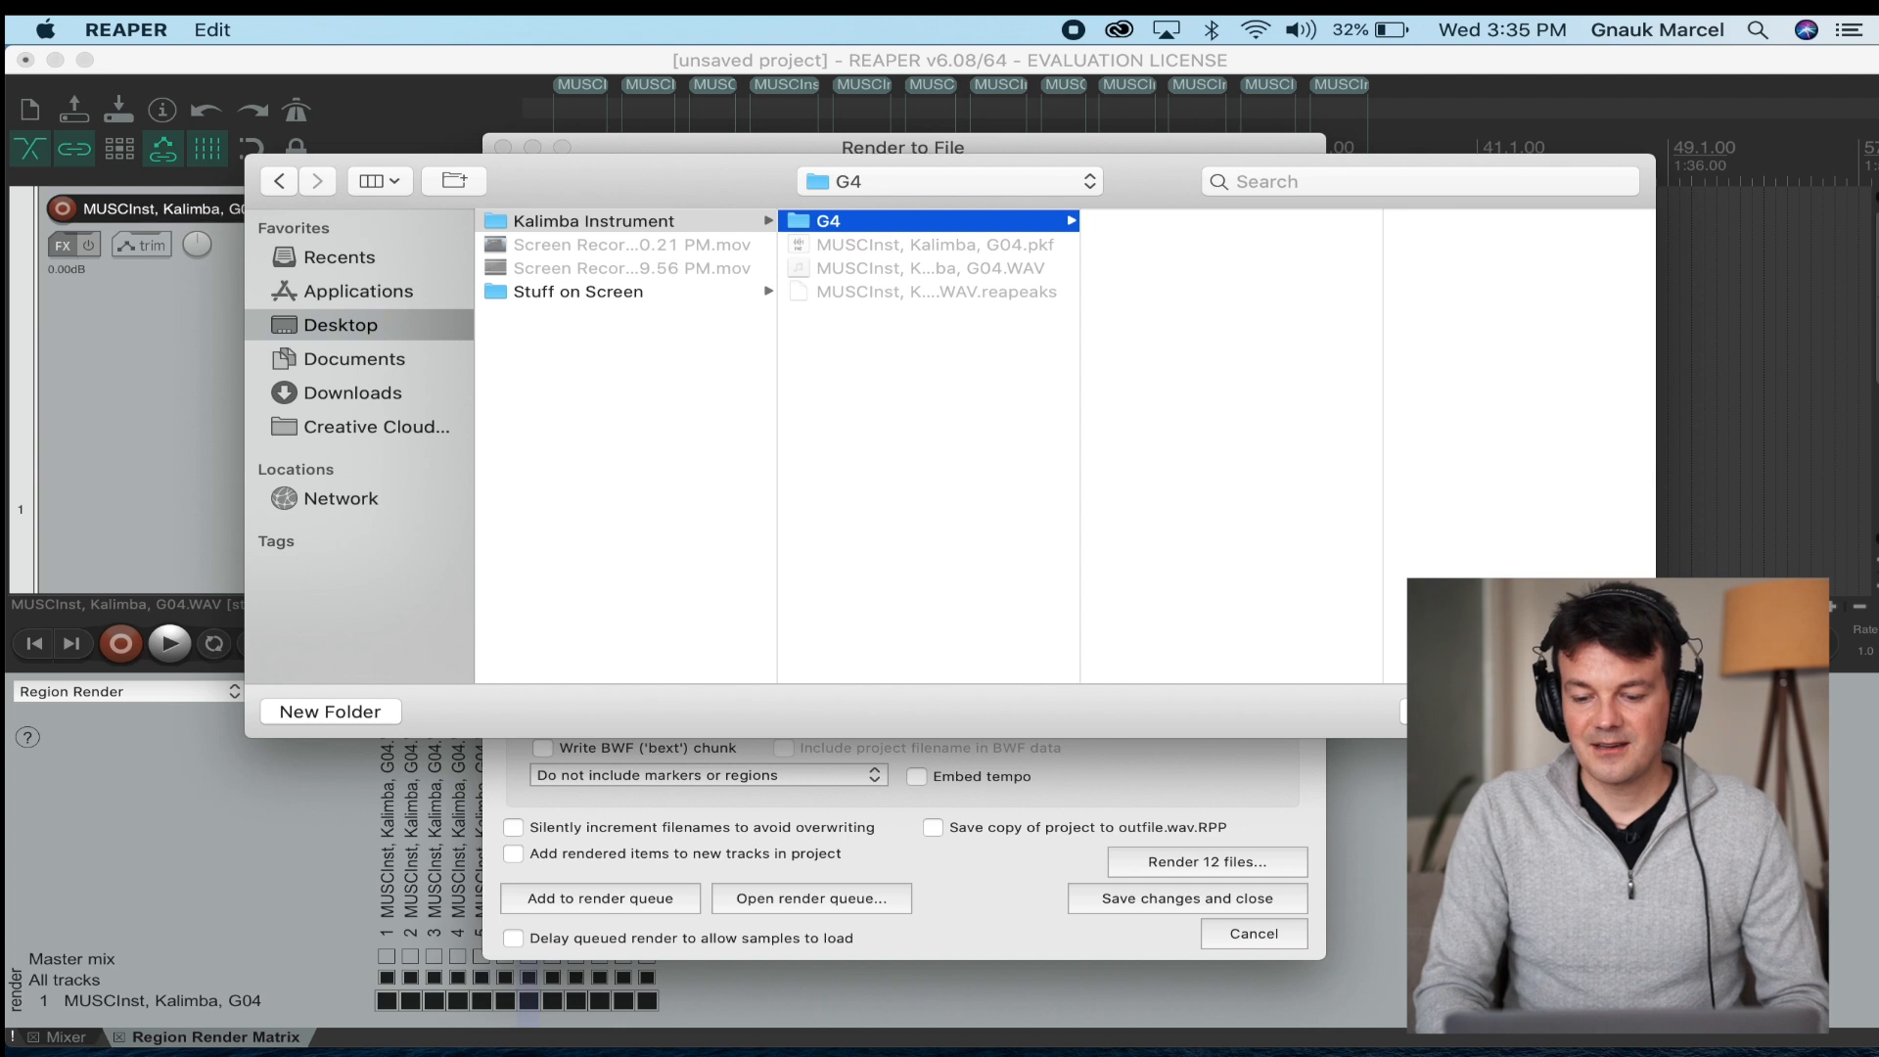
{"action": "key", "text": "Return"}
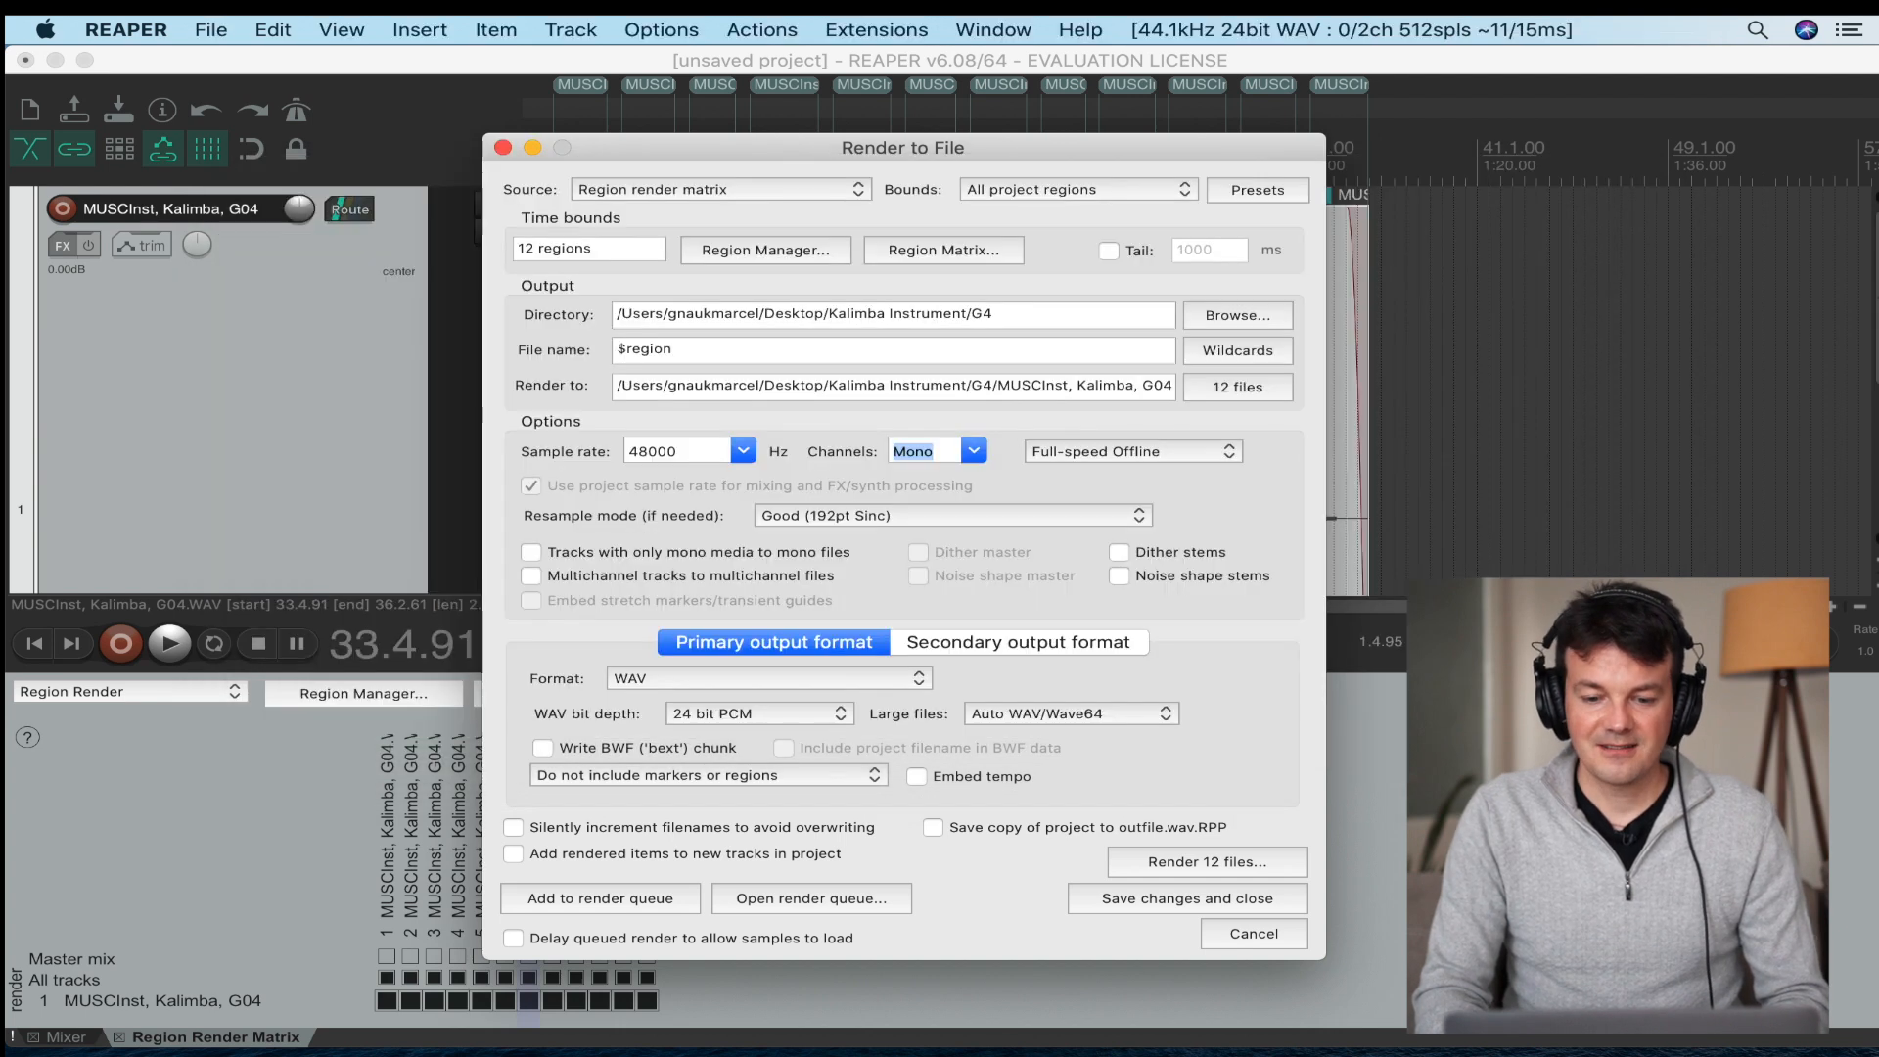
{"action": "left_click", "coordinate": [1211, 861]}
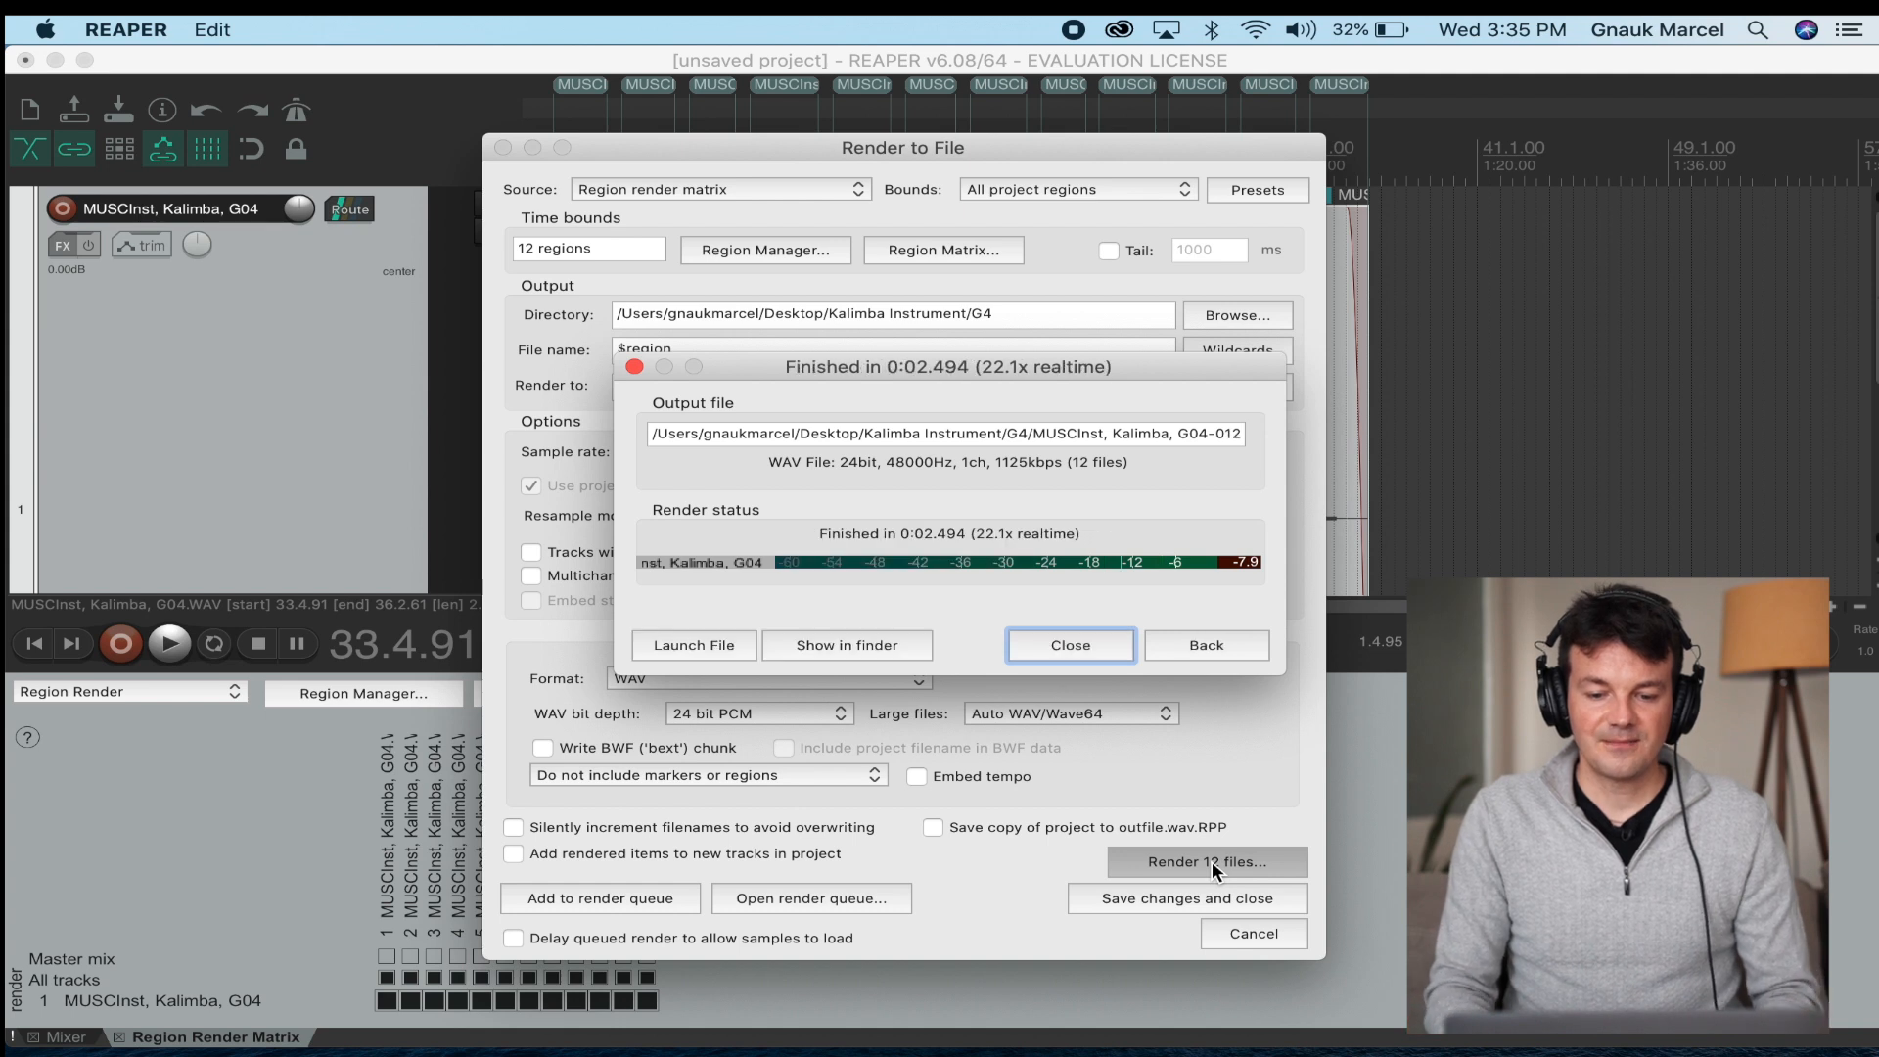
{"action": "left_click", "coordinate": [1059, 648]}
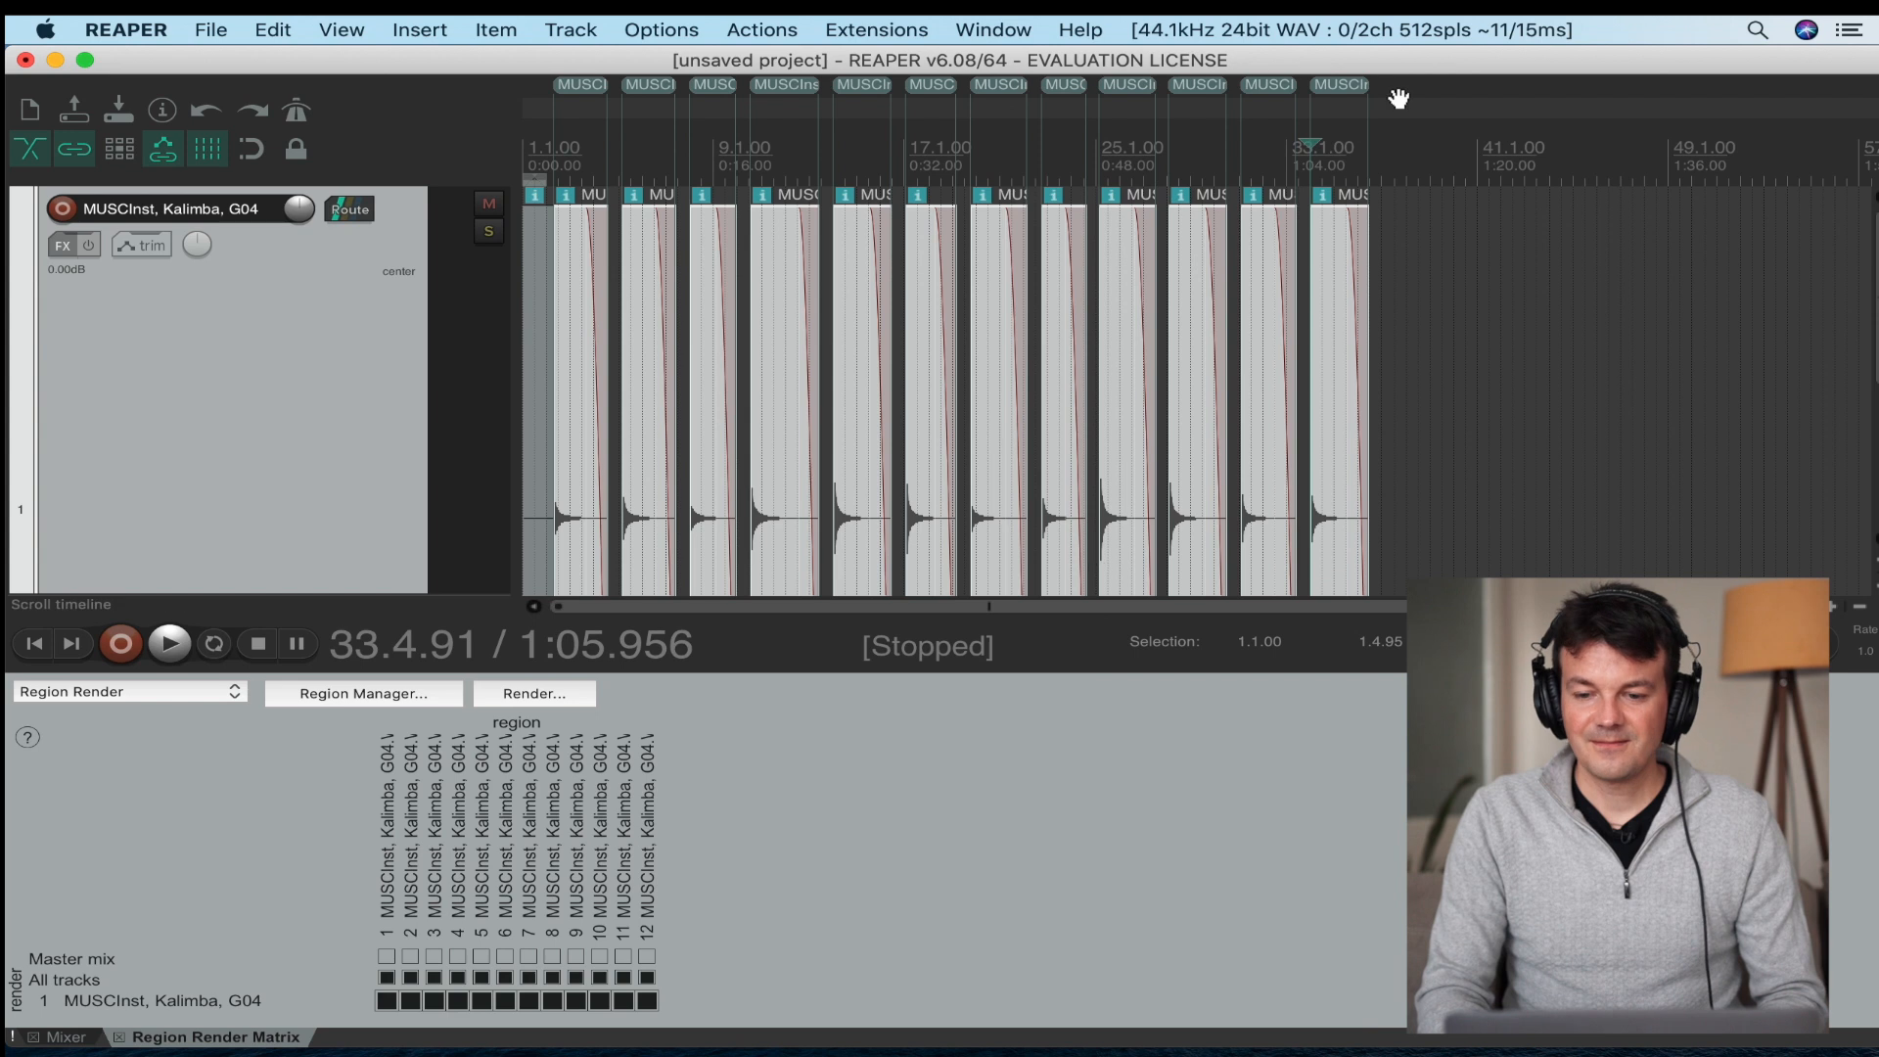
Switch to Finder, open the G4 folder inside Kalimba Instrument and preview the rendered sample G04-001.WAV.
{"action": "left_click_drag", "start_coordinate": [1548, 71], "coordinate": [1051, 82]}
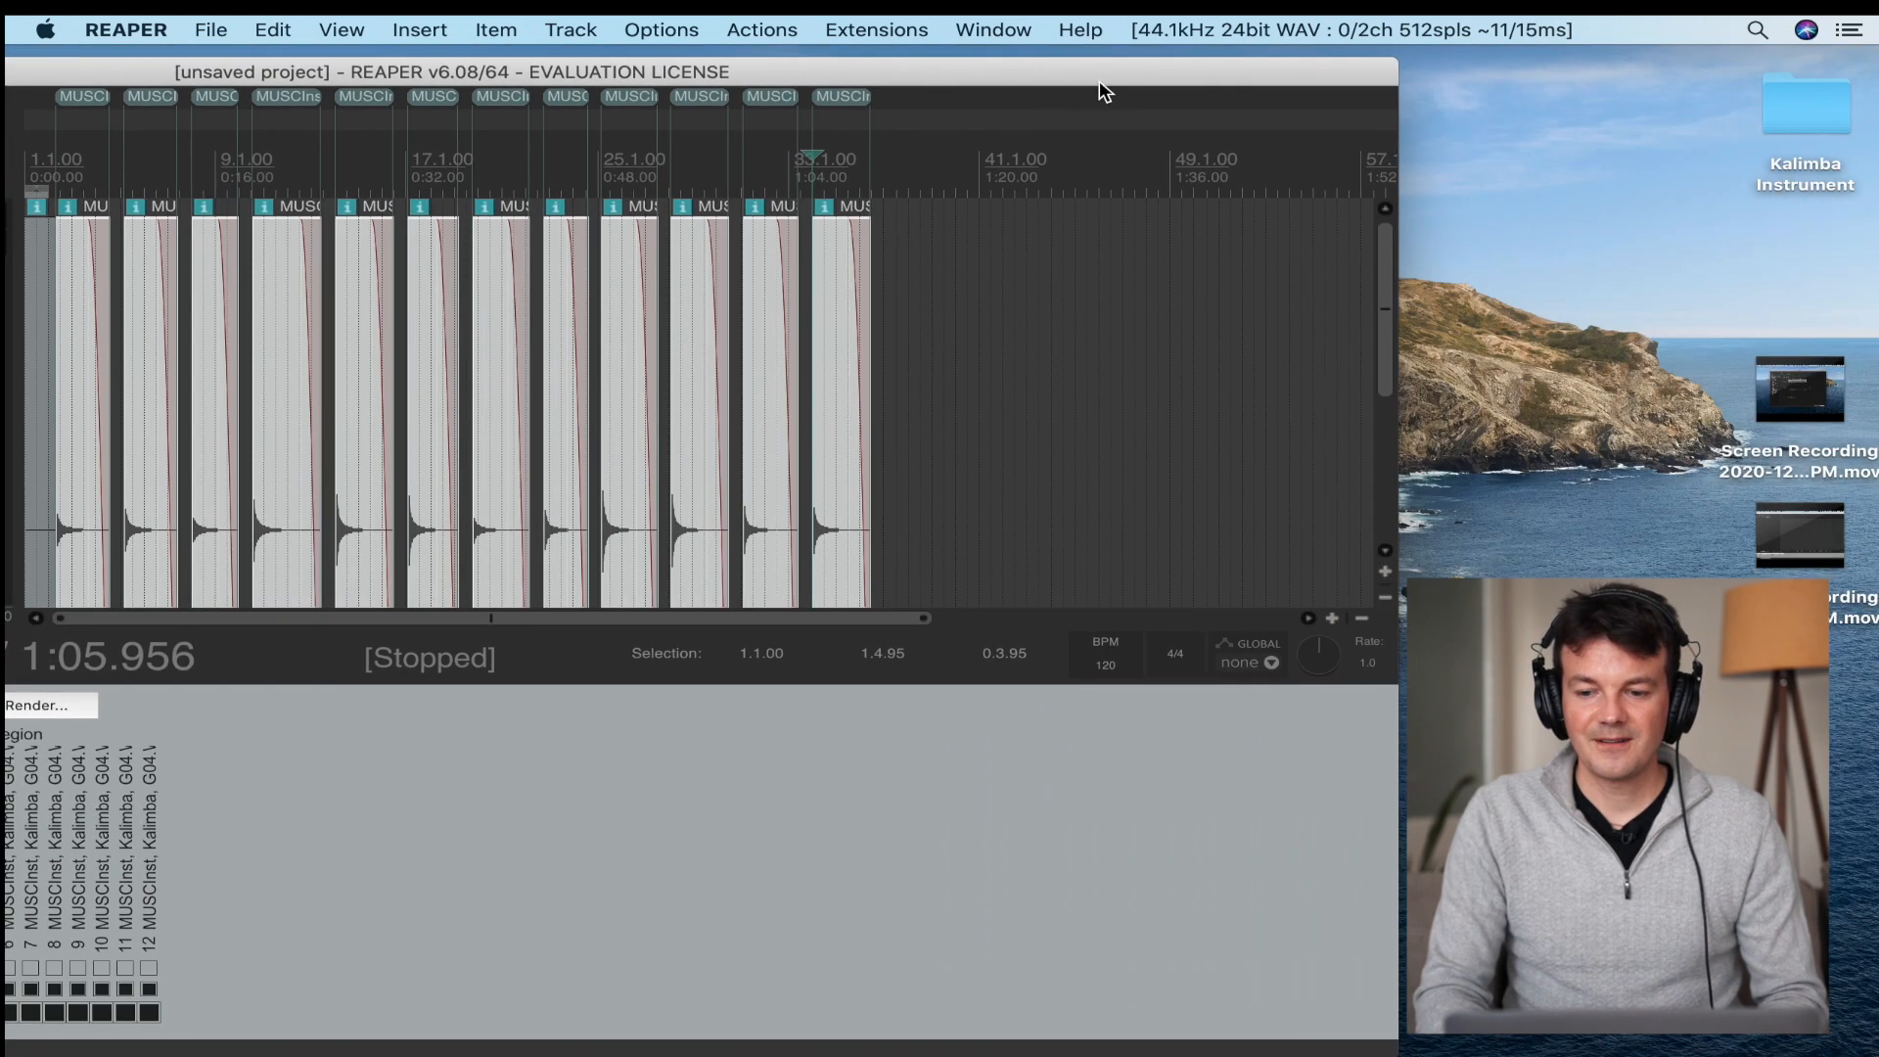
{"action": "double_click", "coordinate": [1806, 125]}
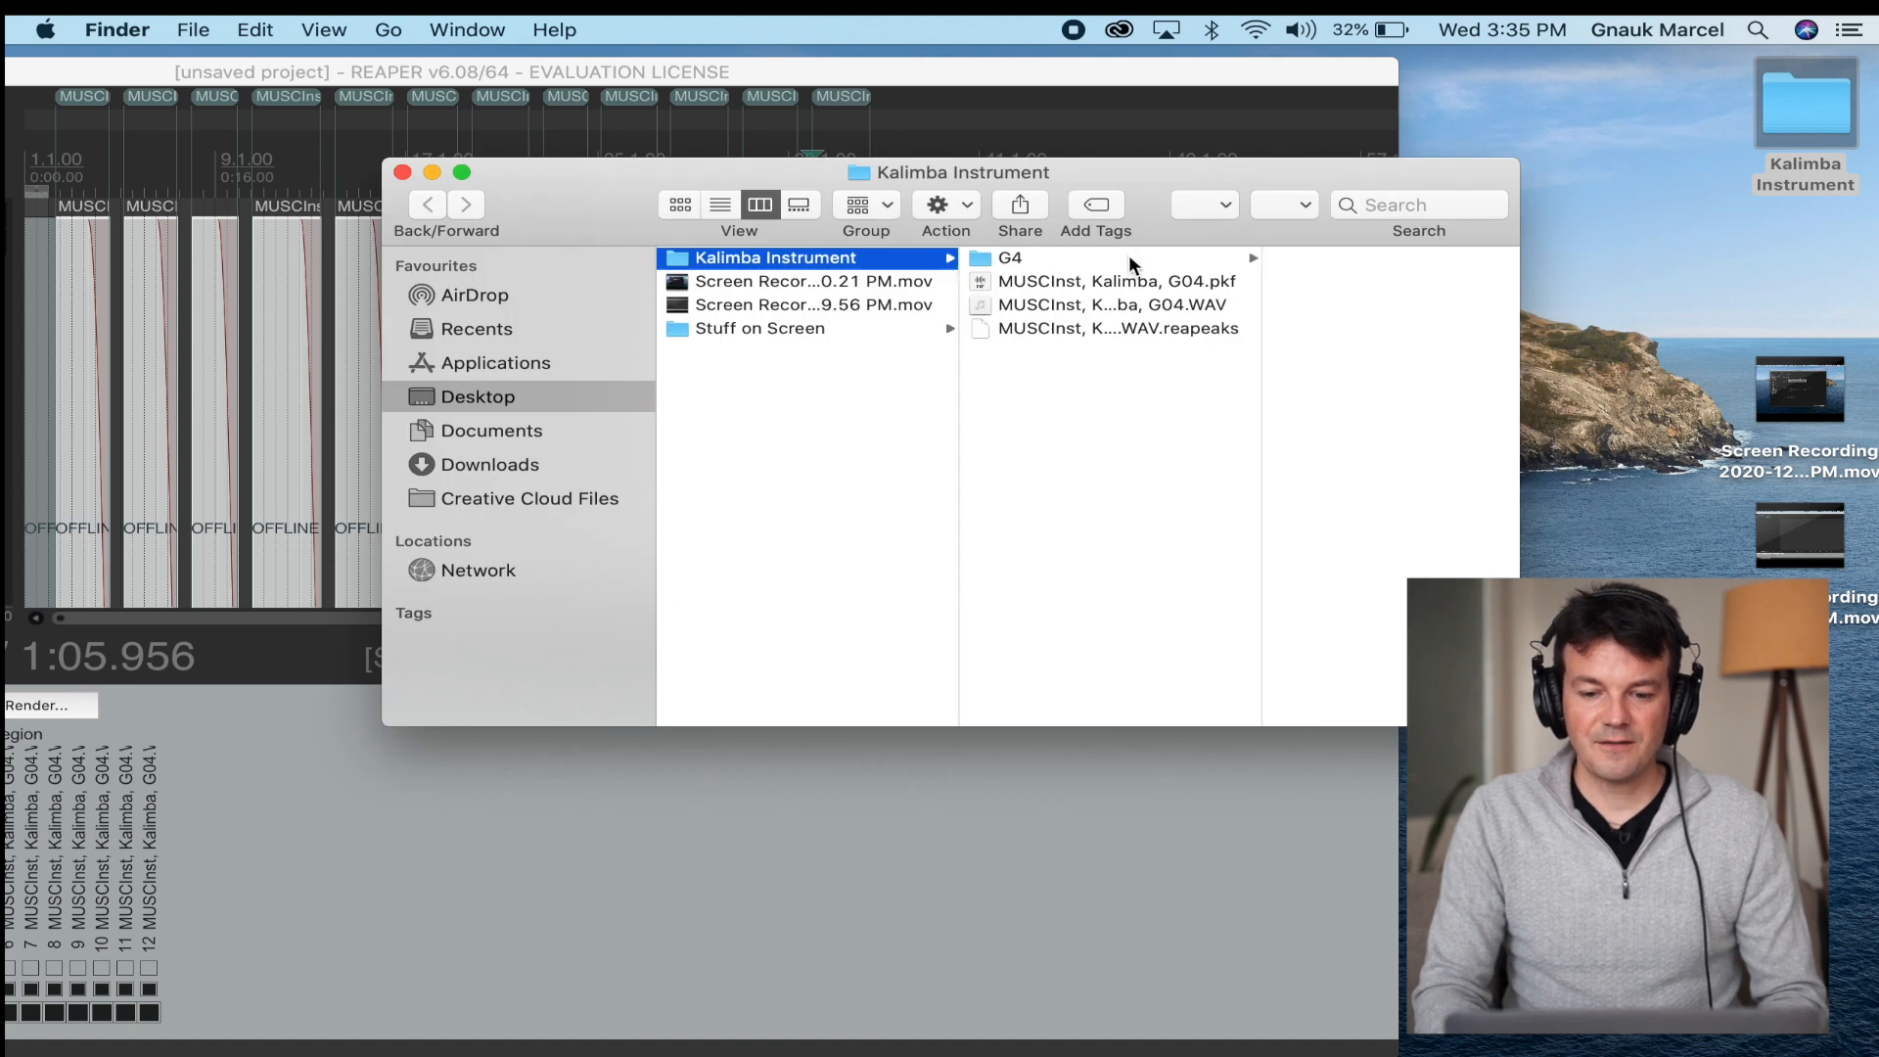
{"action": "left_click", "coordinate": [1129, 258]}
{"action": "left_click_drag", "start_coordinate": [1384, 172], "coordinate": [1158, 172]}
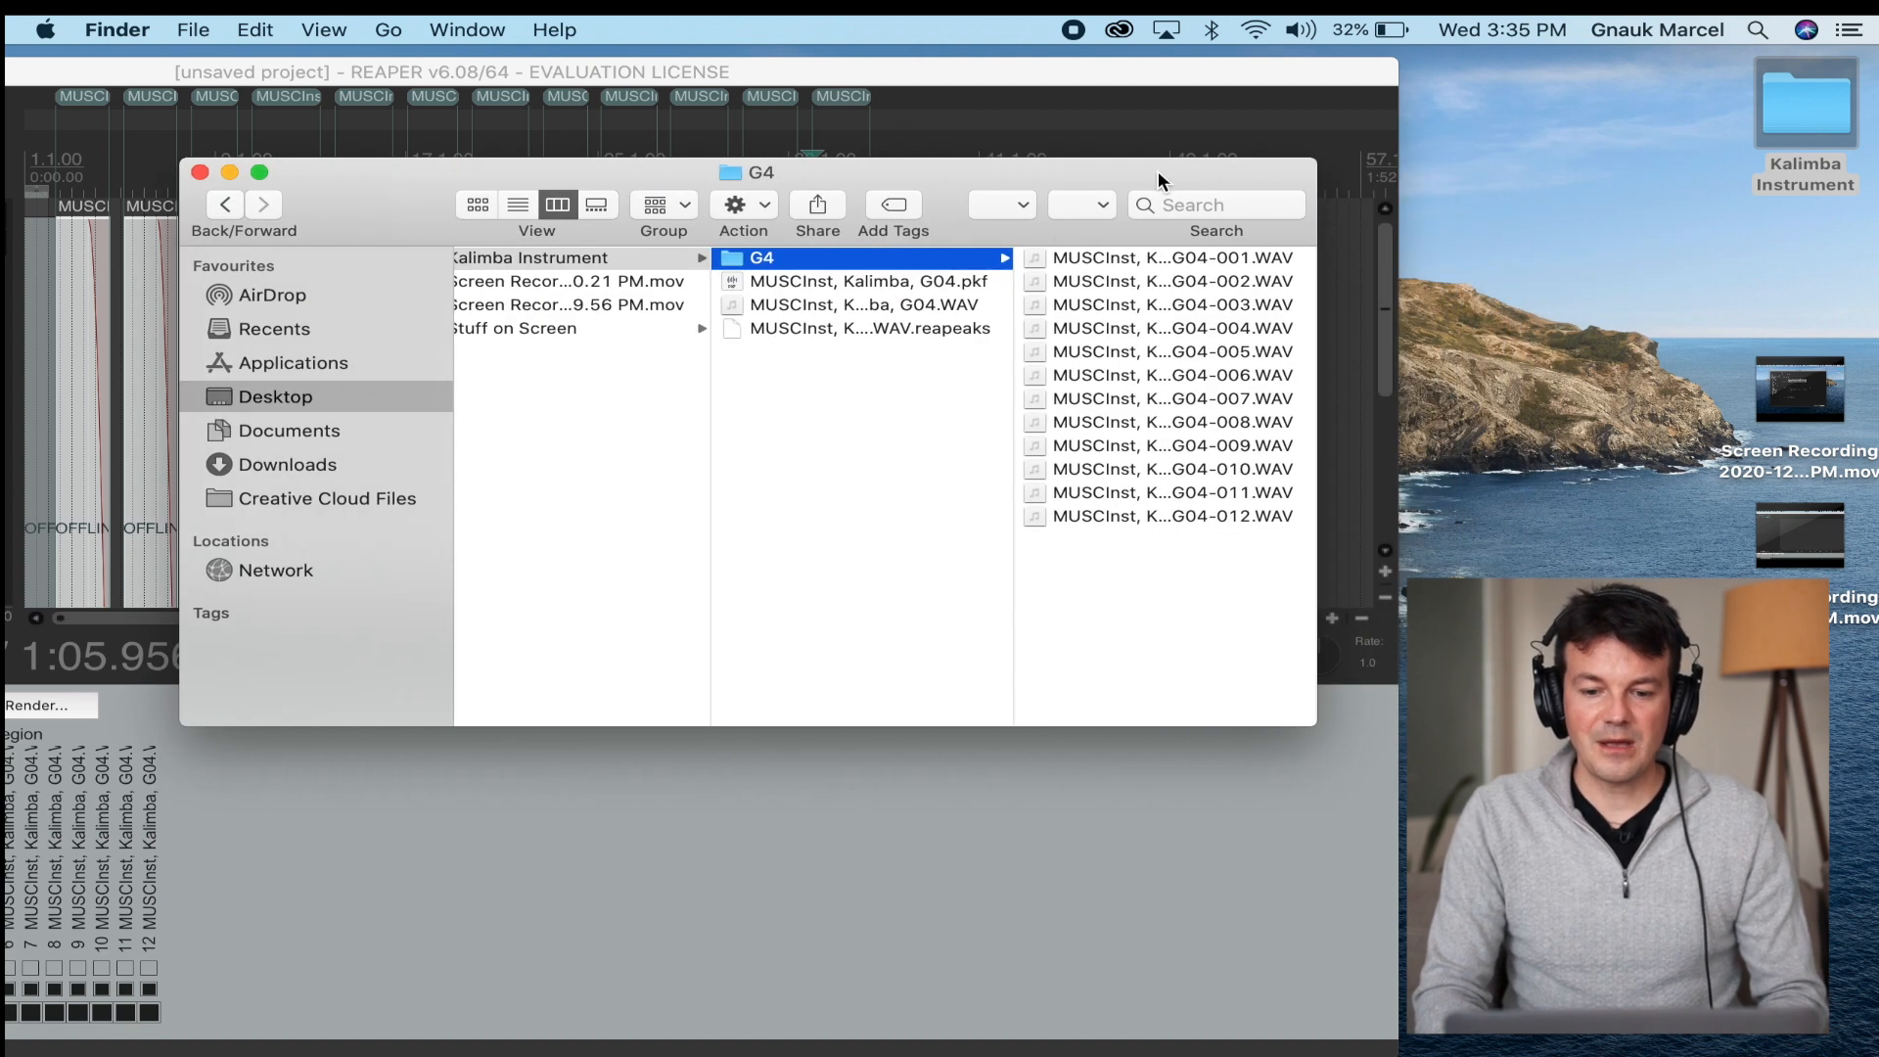
{"action": "left_click", "coordinate": [1154, 256]}
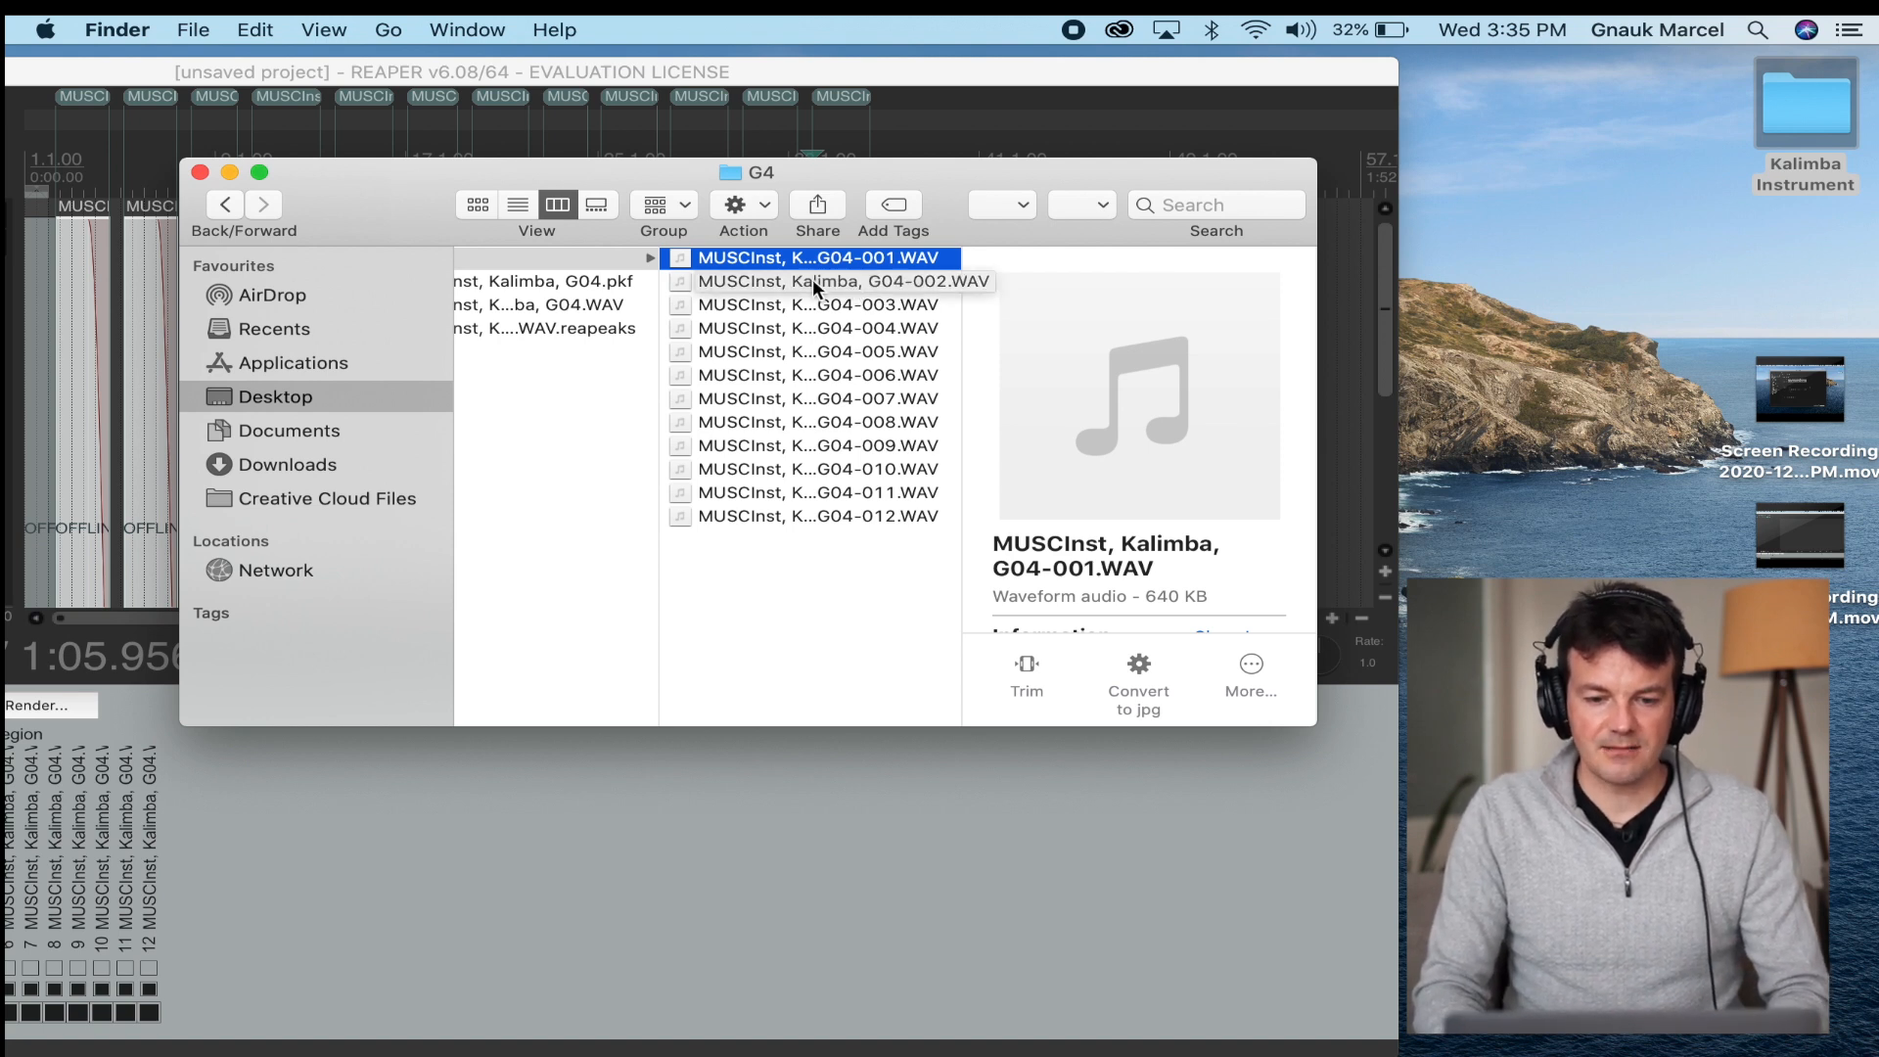
{"action": "key", "text": "space"}
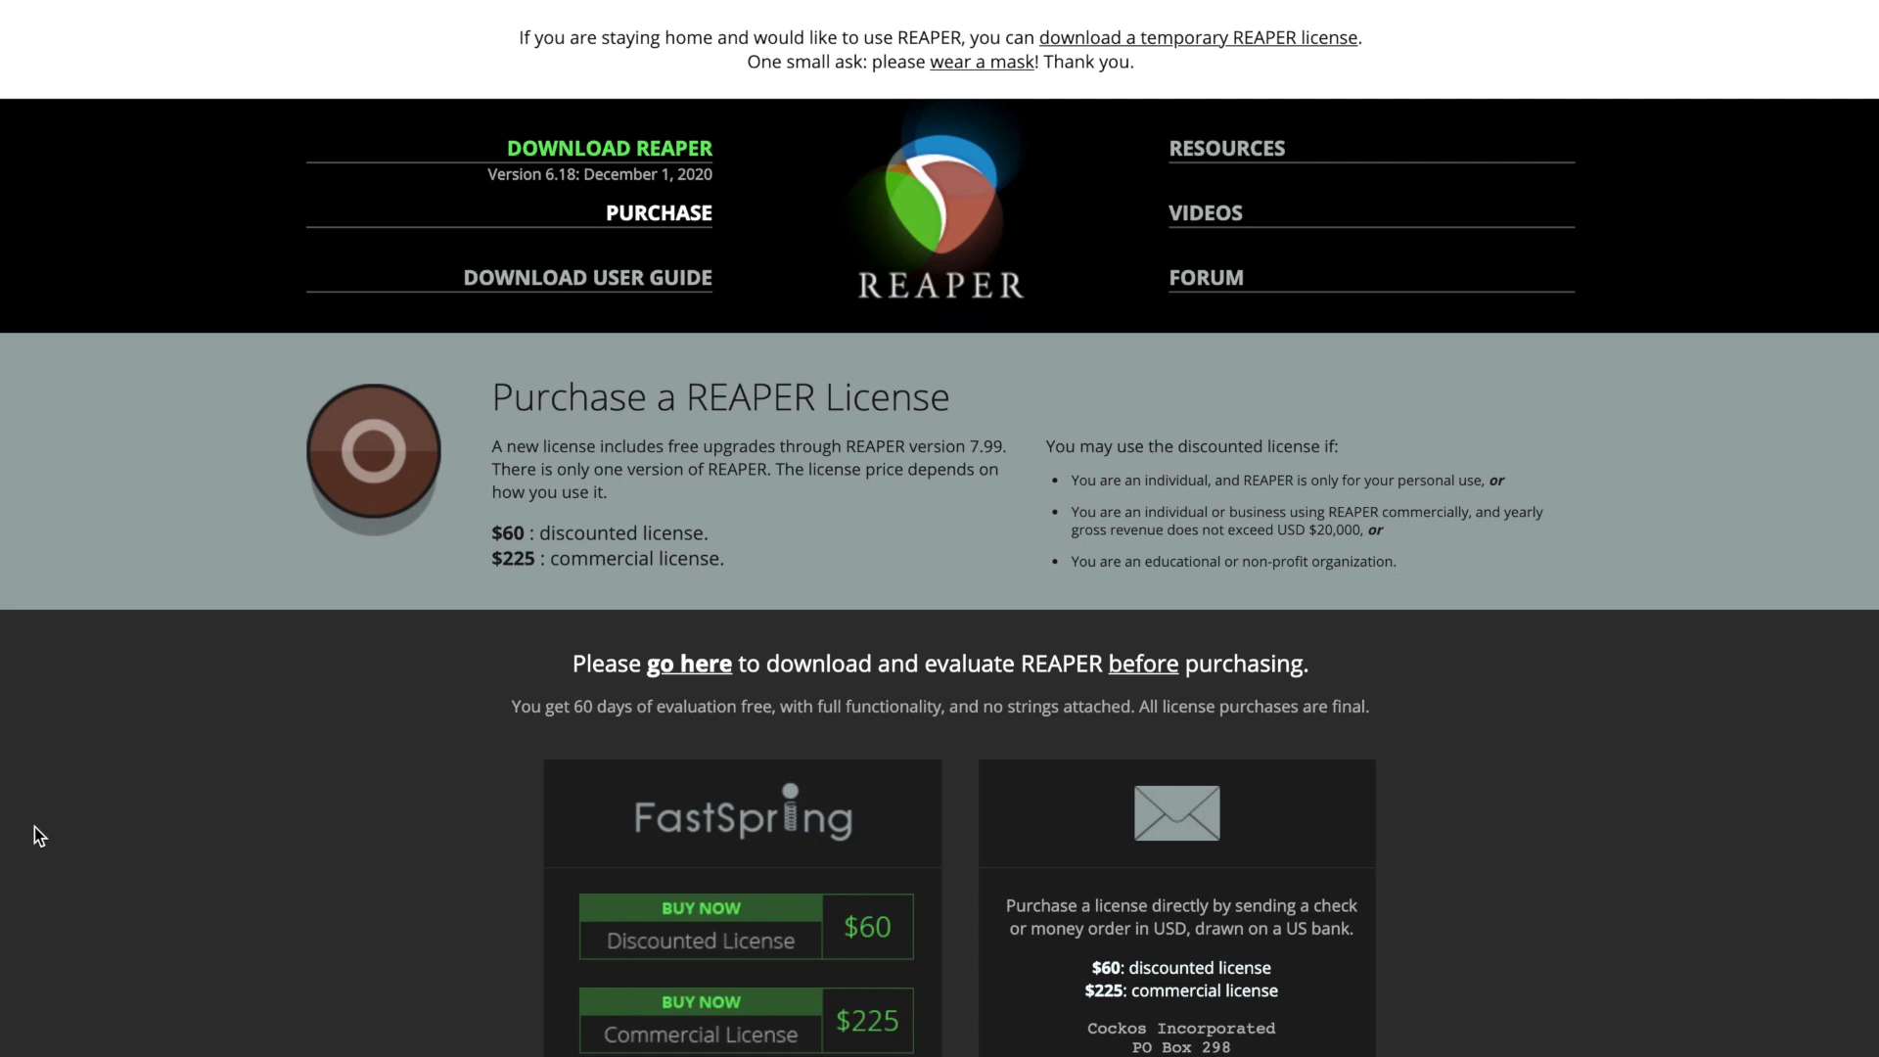
{"action": "scroll", "coordinate": [34, 835], "scroll_direction": "down", "scroll_amount": 2}
{"action": "scroll", "coordinate": [34, 836], "scroll_direction": "down", "scroll_amount": 3}
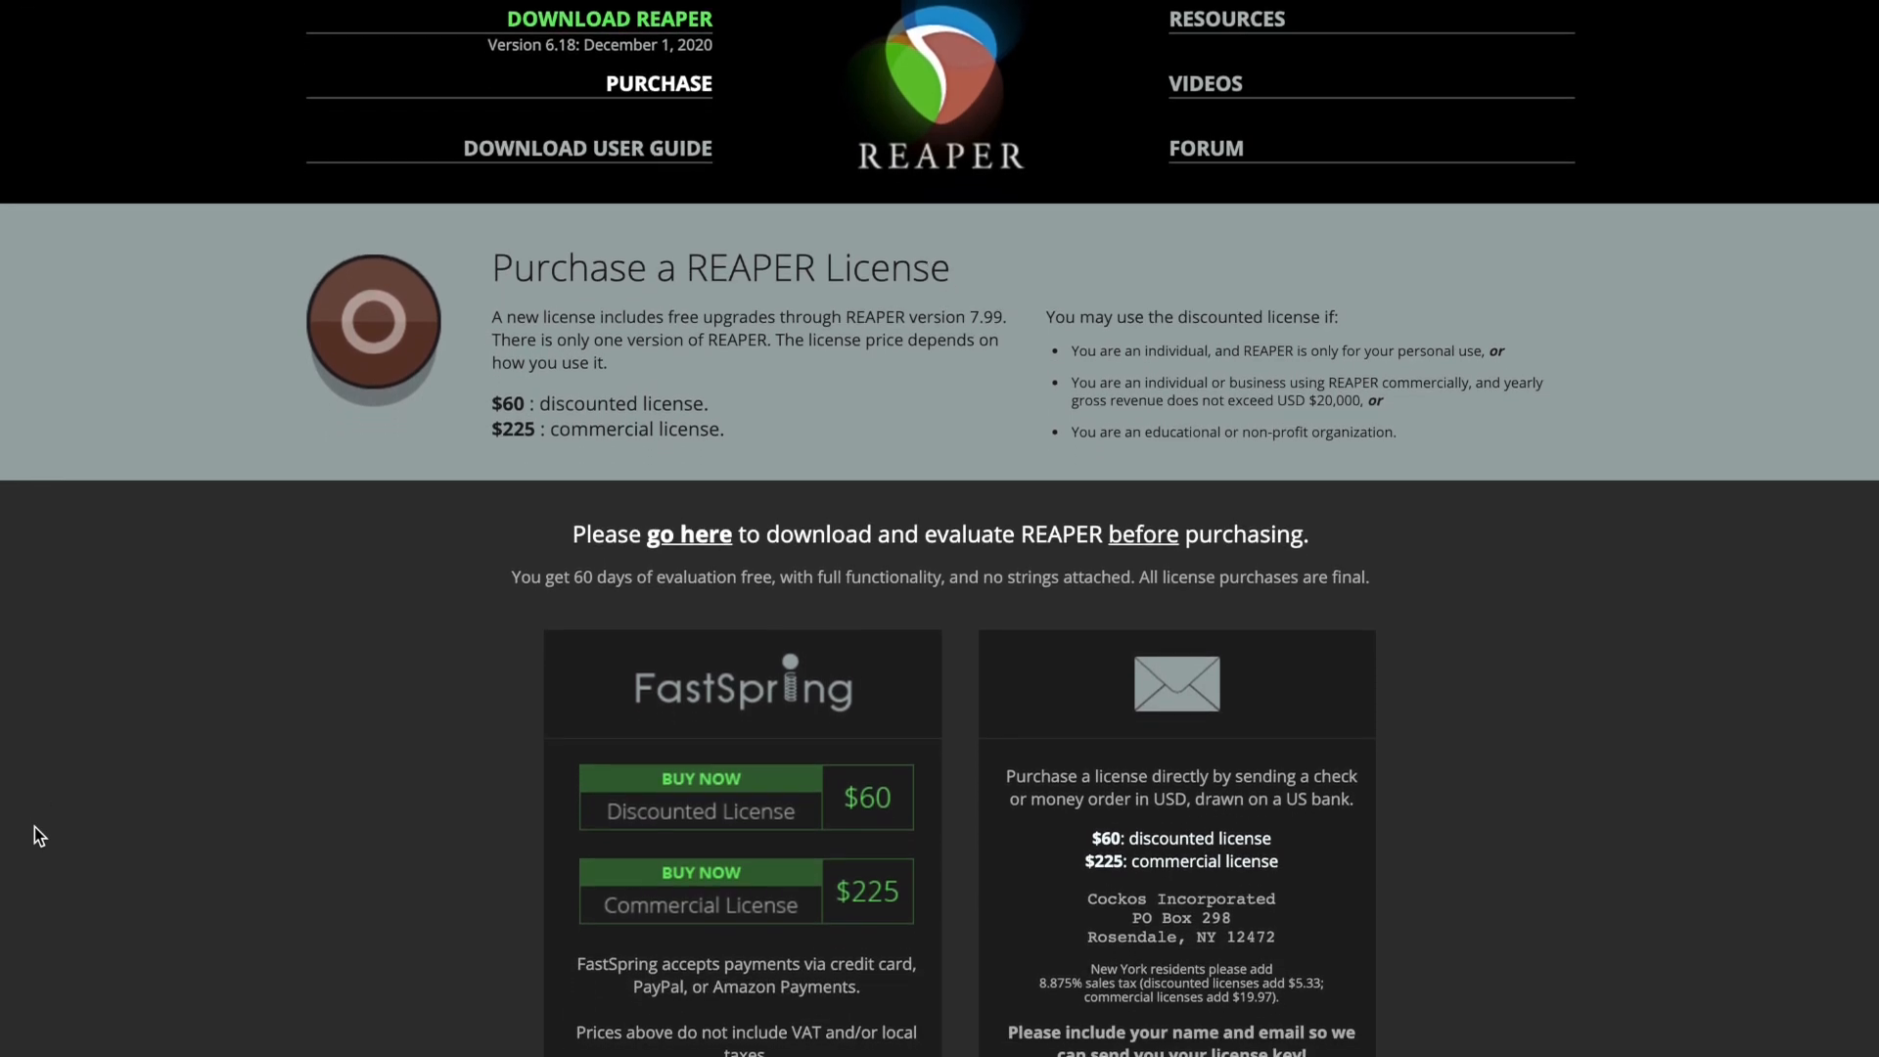